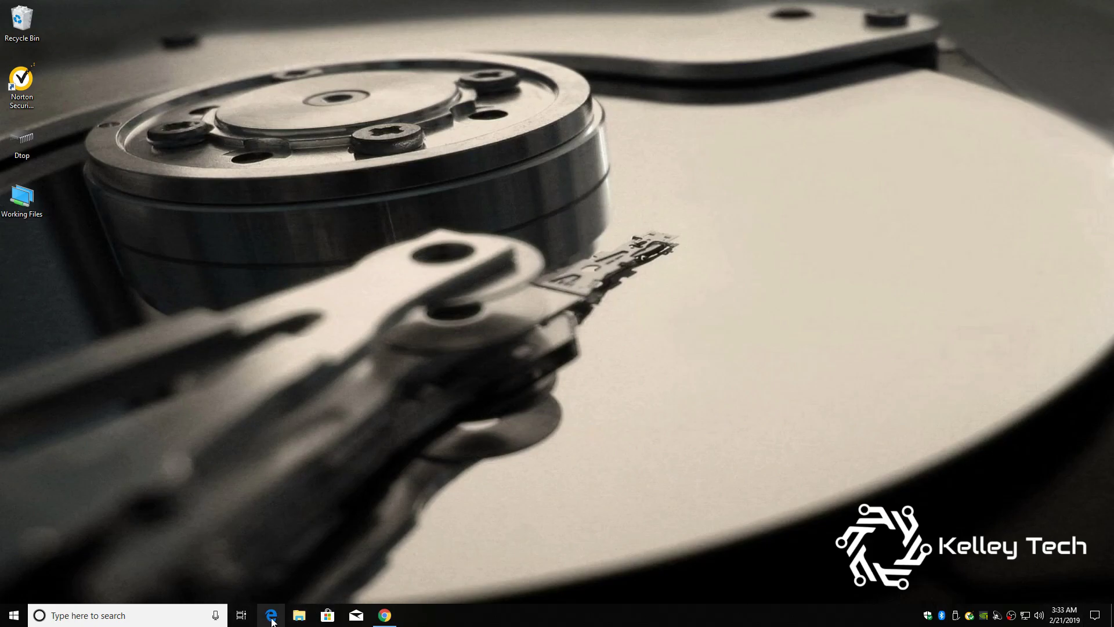
Step: Open the Sub $10/monthly IPTV Providers post in r/IPTVReviews and scroll through it
click(385, 616)
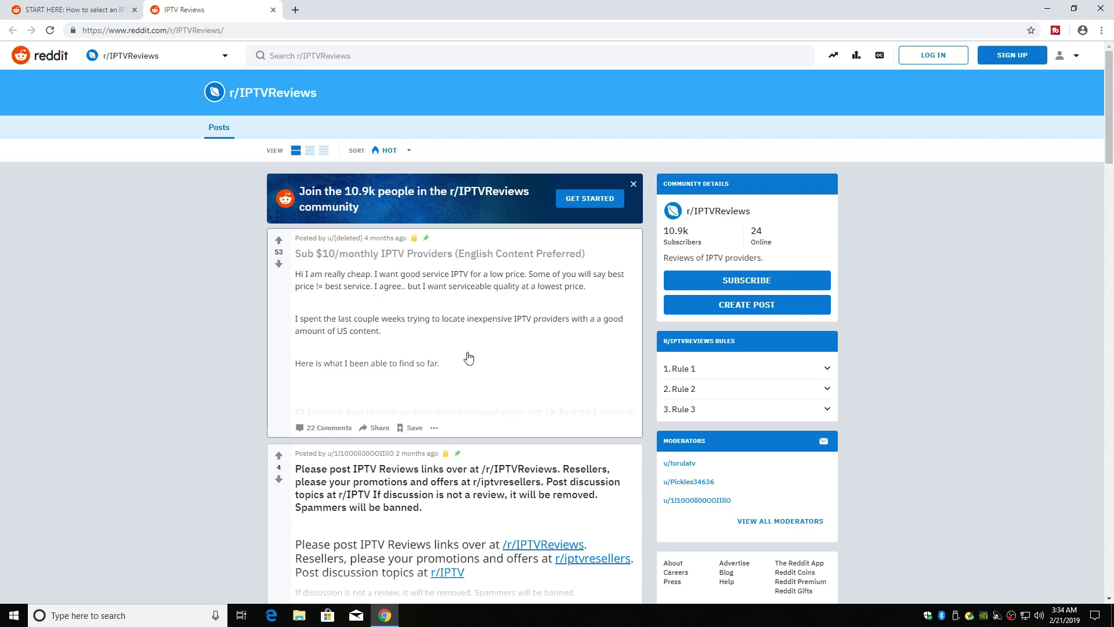
scroll(452, 373, down, 2)
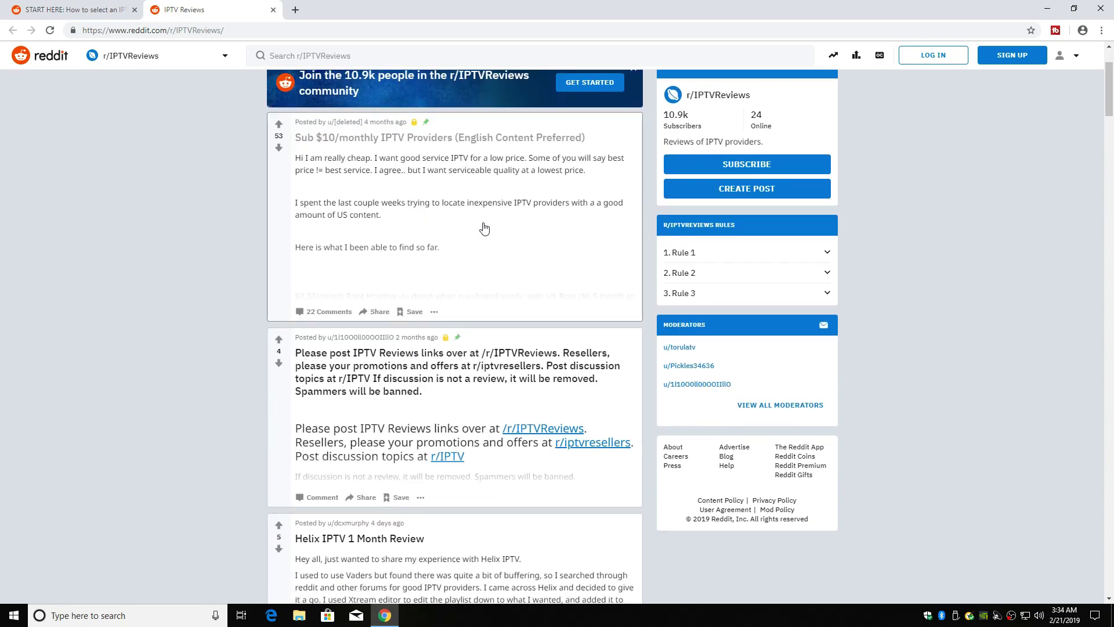
click(484, 230)
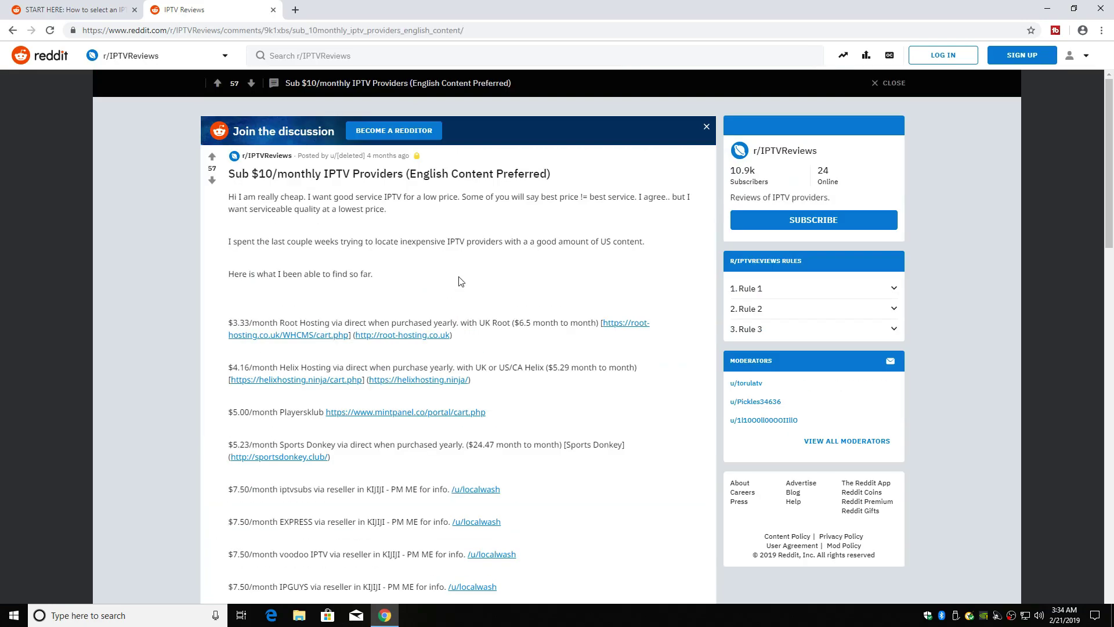
scroll(360, 318, down, 6)
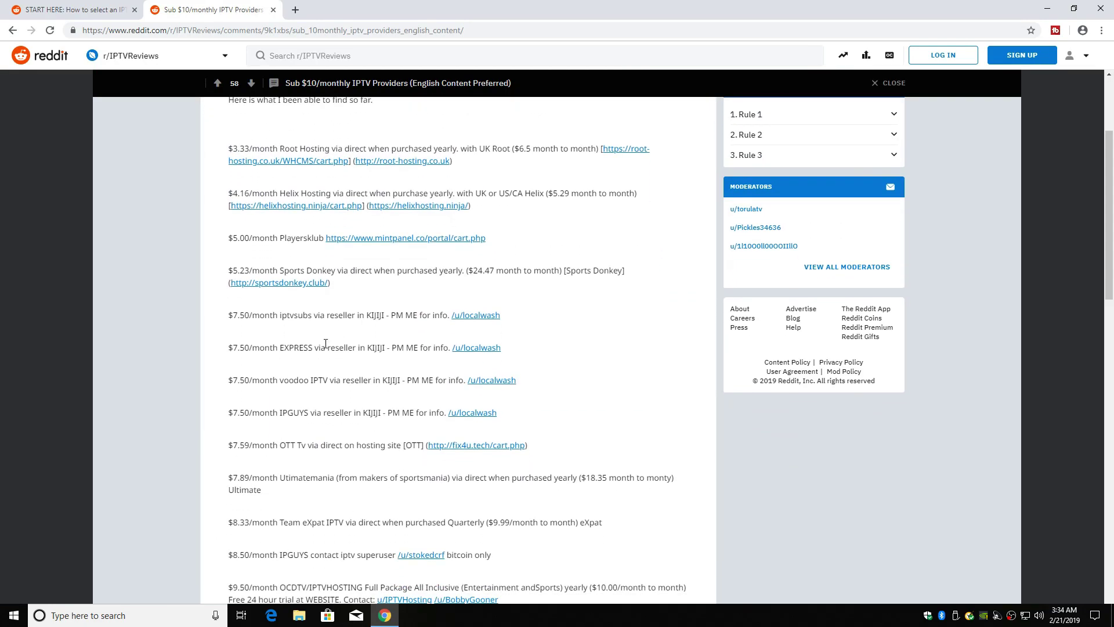
scroll(331, 395, down, 7)
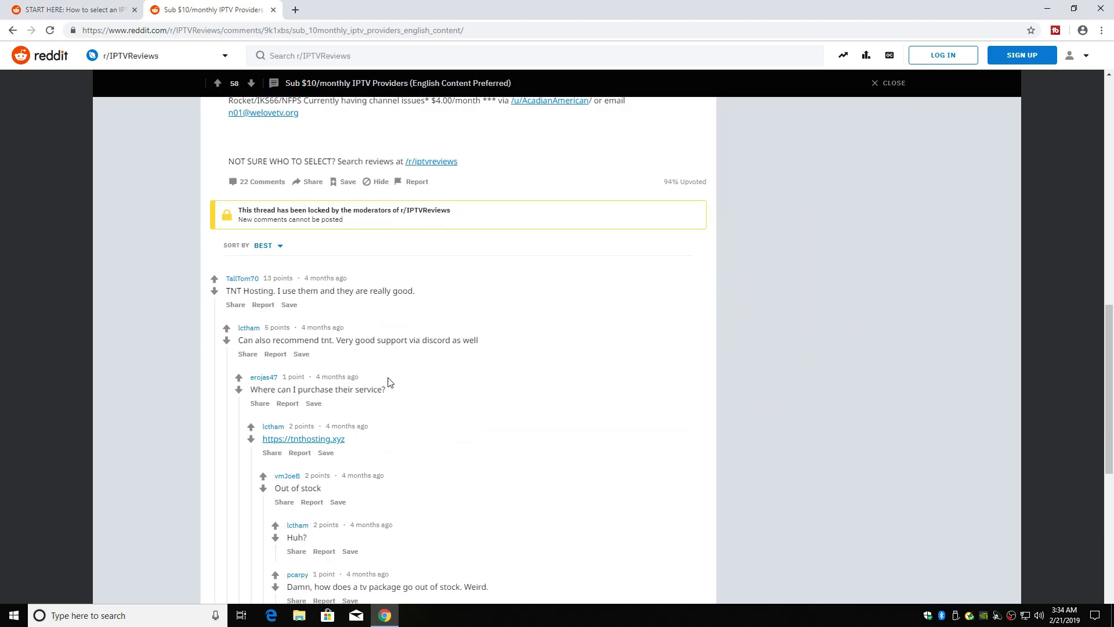
scroll(347, 224, up, 13)
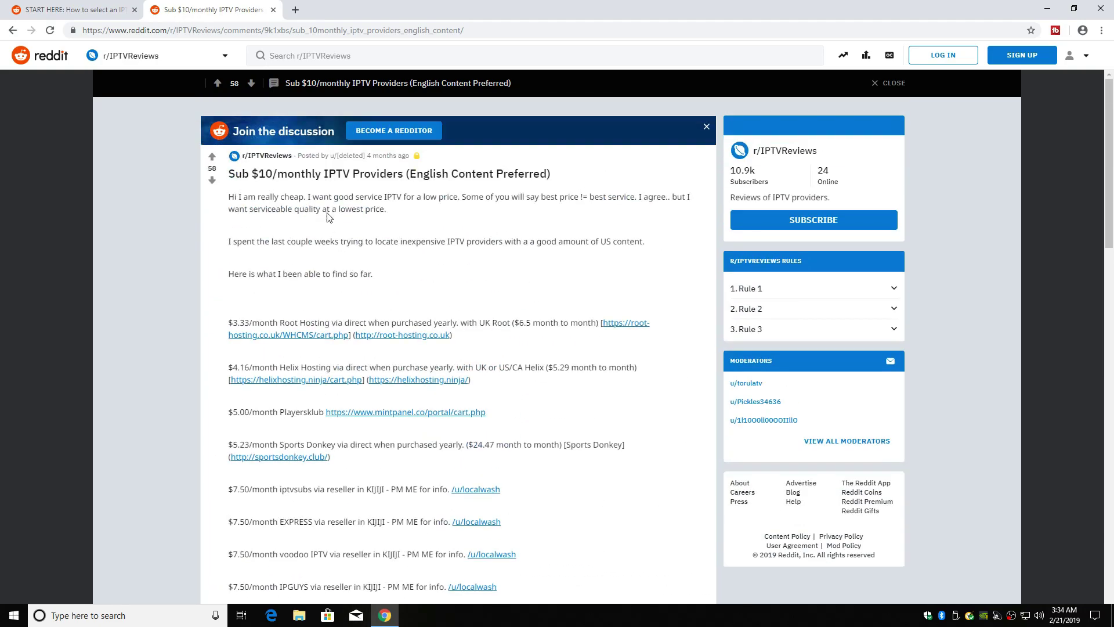
Step: Return to the r/IPTVReviews listing and scroll down through the provider review posts
click(11, 35)
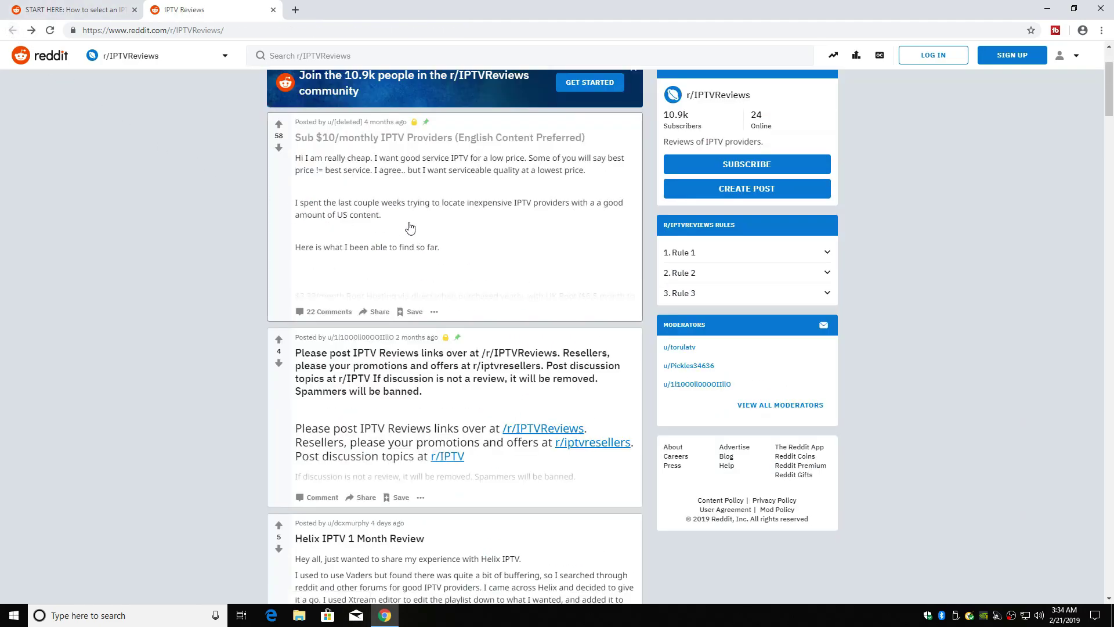
scroll(397, 230, down, 12)
scroll(397, 229, down, 20)
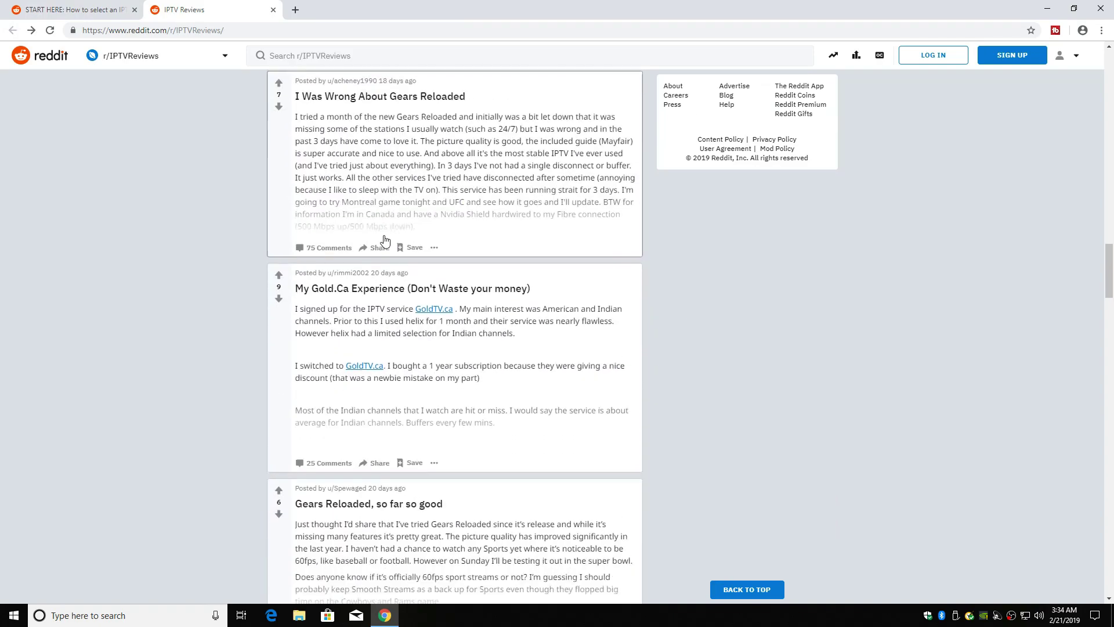
scroll(379, 239, down, 17)
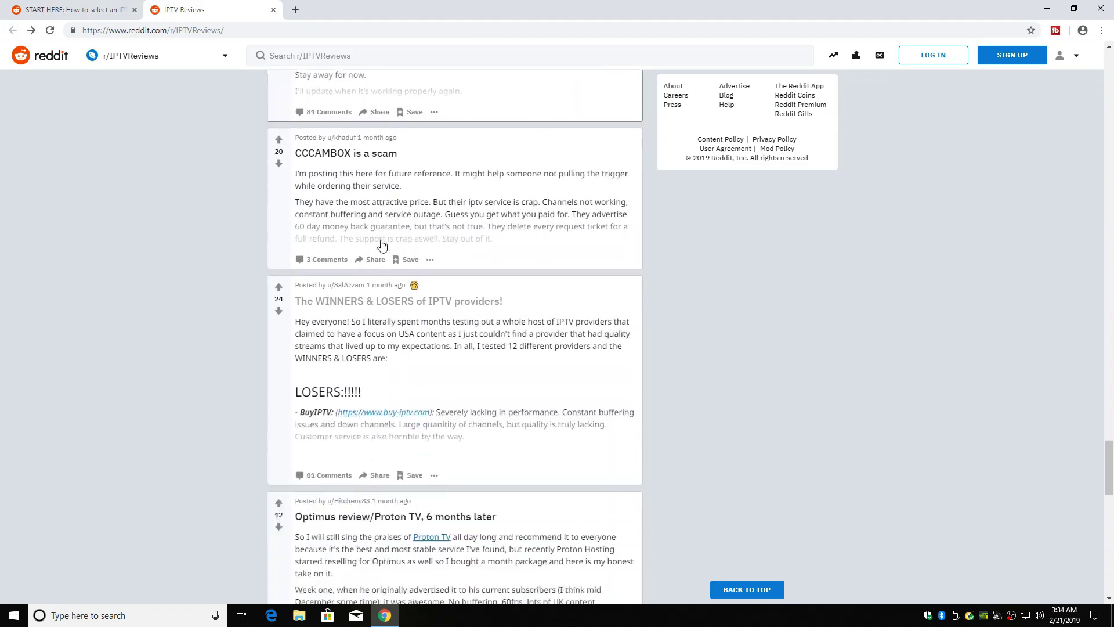
scroll(383, 249, up, 1)
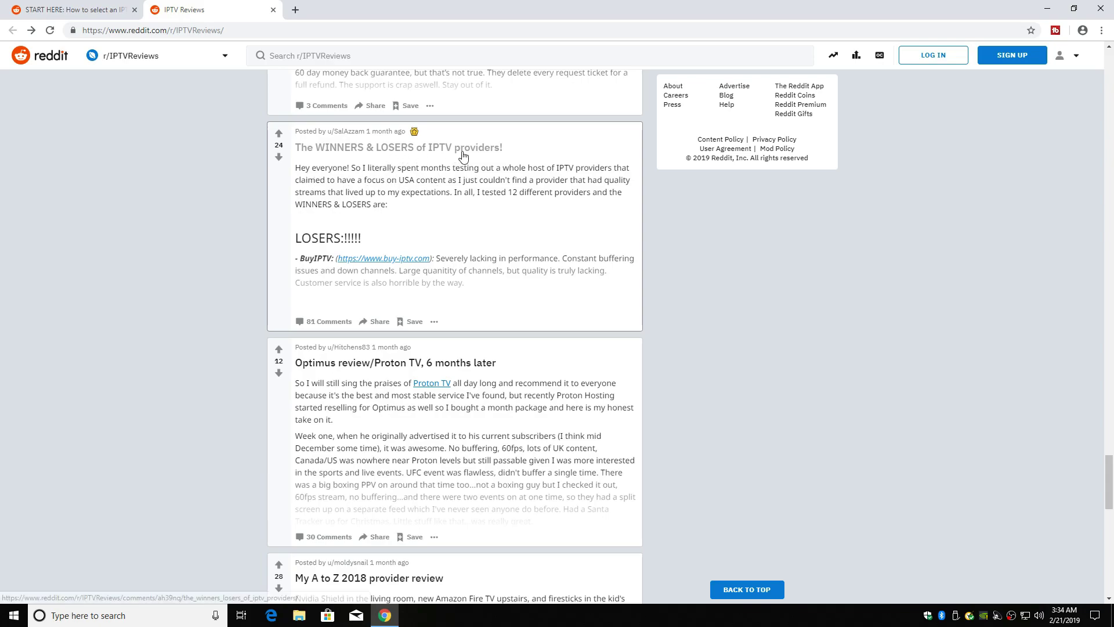
Step: Open 'The WINNERS & LOSERS of IPTV providers!' thread and scroll down into its comments
click(441, 189)
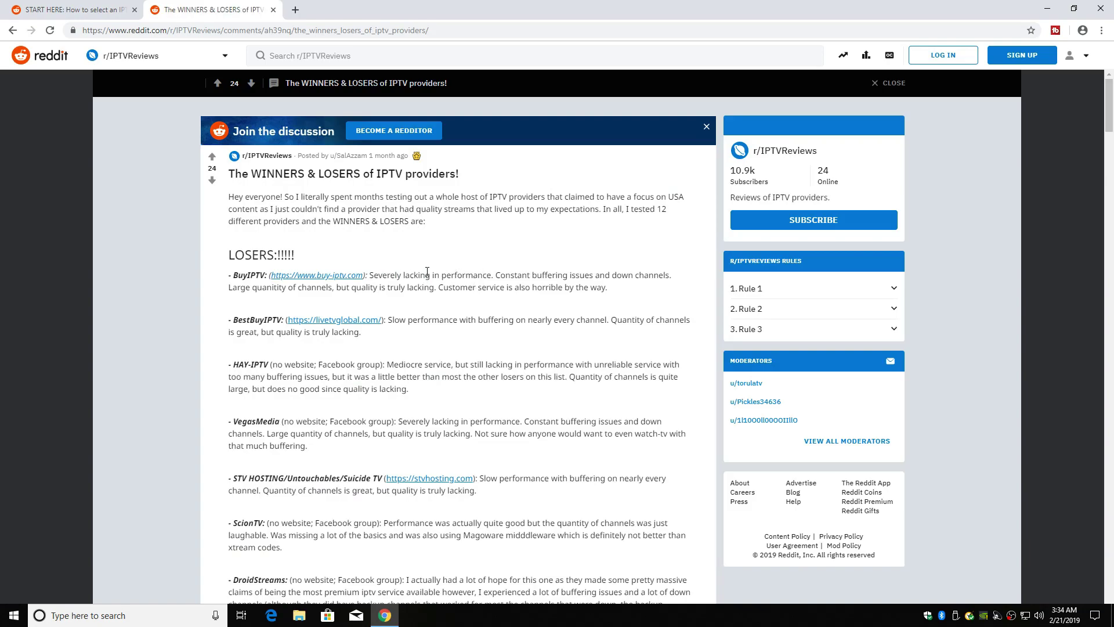
scroll(428, 272, down, 7)
scroll(435, 285, down, 20)
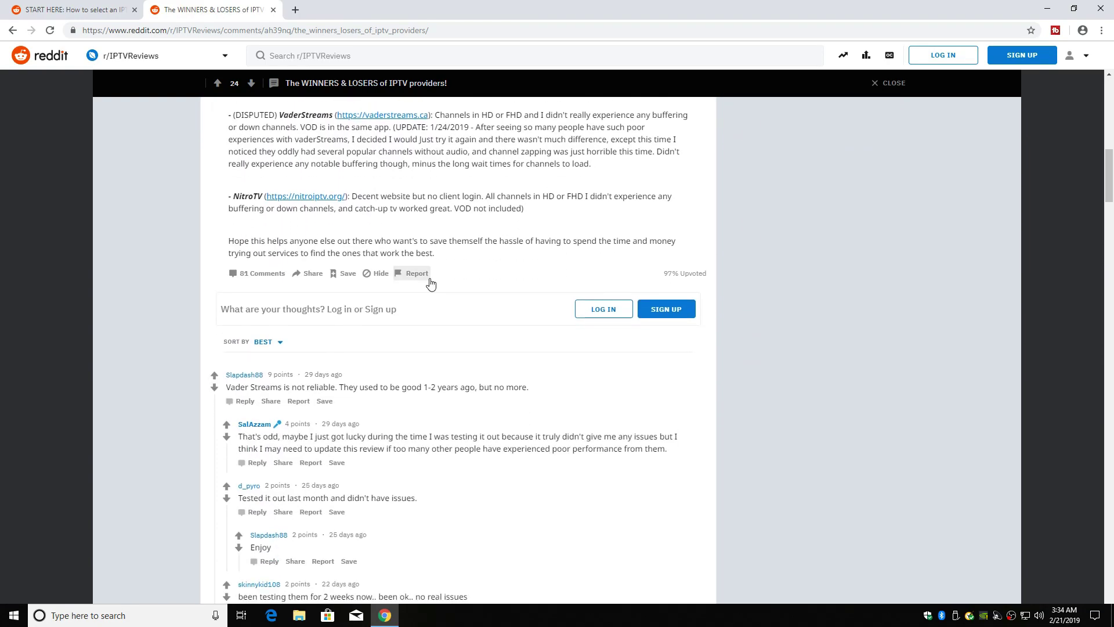
scroll(424, 284, down, 1)
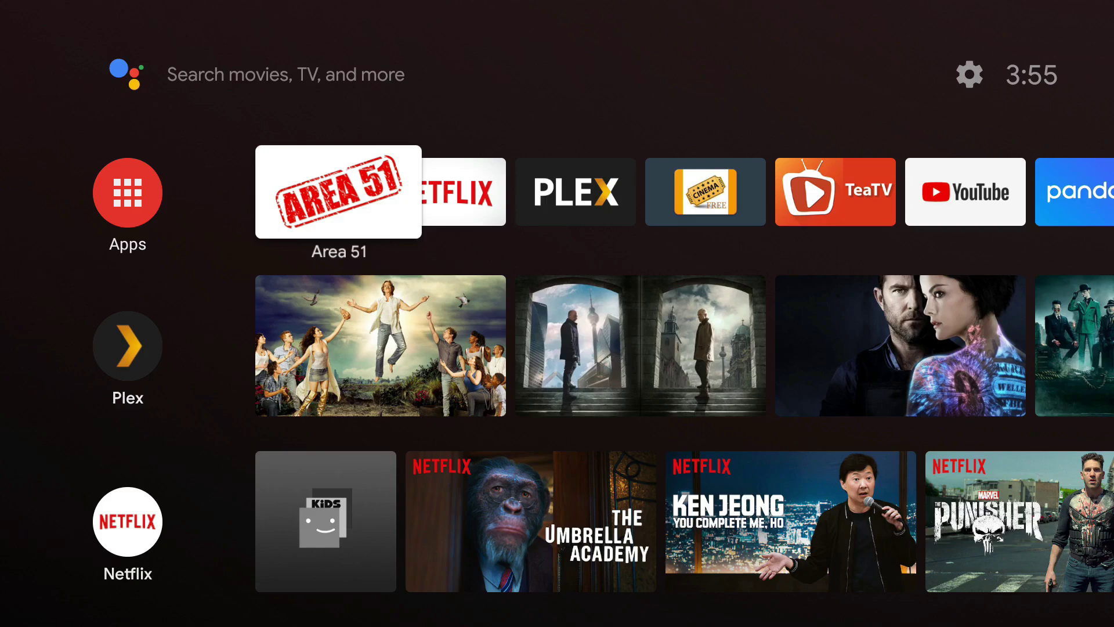
Step: Go to the Apps list and launch the Google Play Store through Get more apps
key(Left)
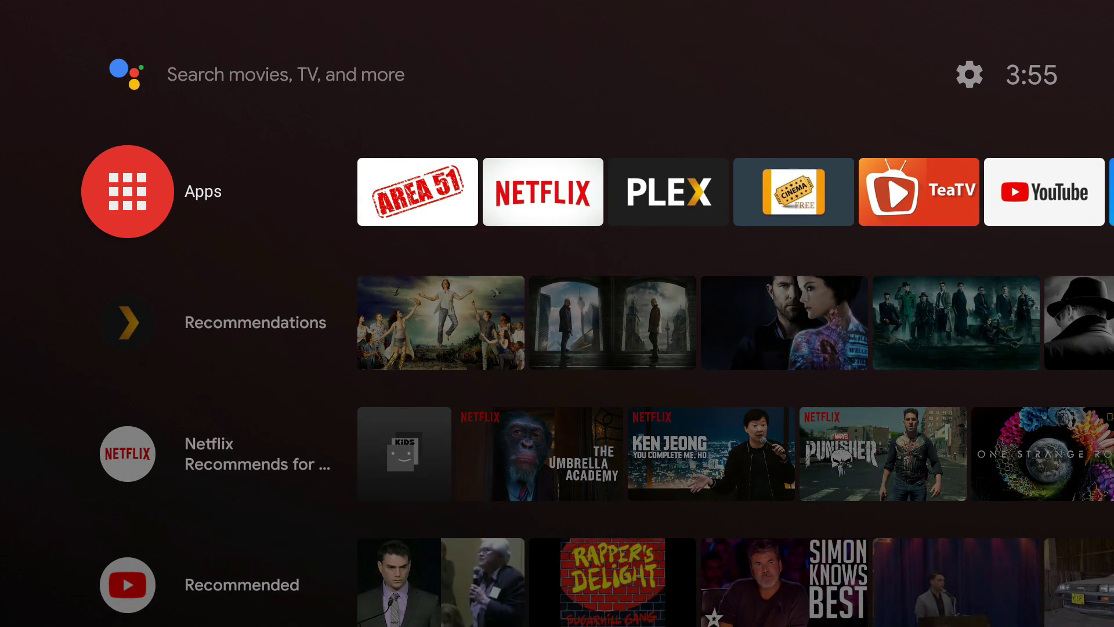
key(Return)
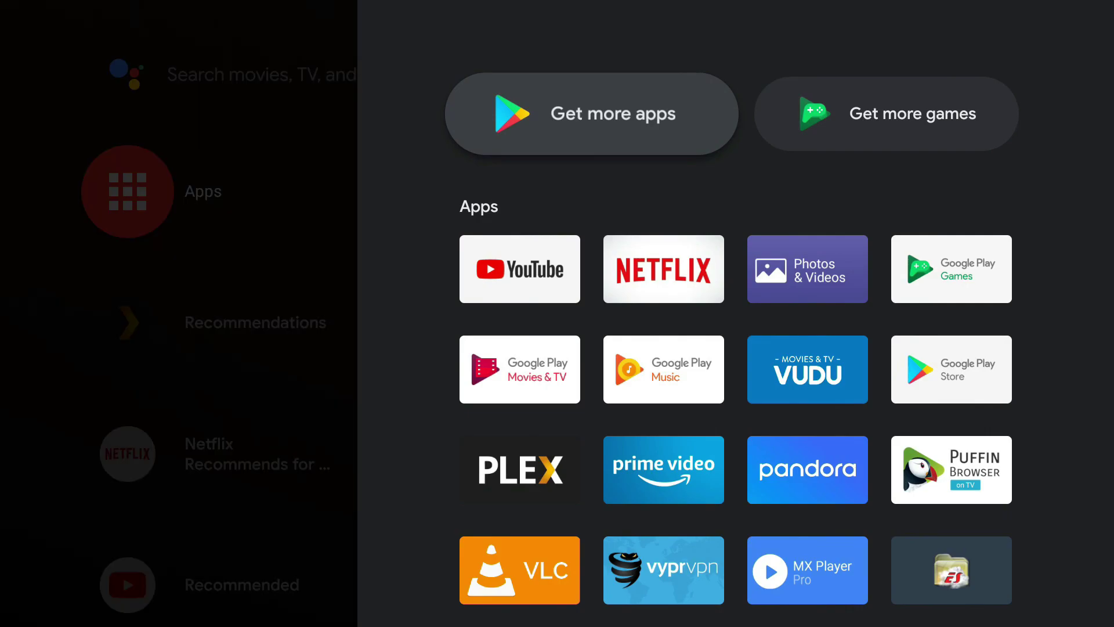
key(Return)
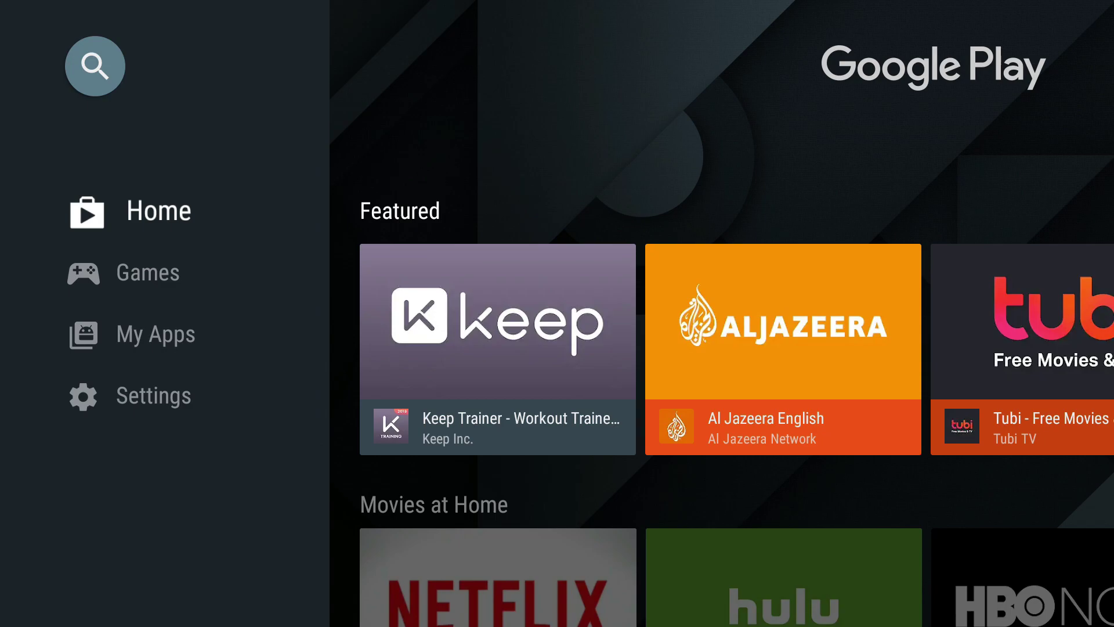
Step: Voice-search 'TV mate' and open the TiviMate IPTV video player OTT store page
key(Up)
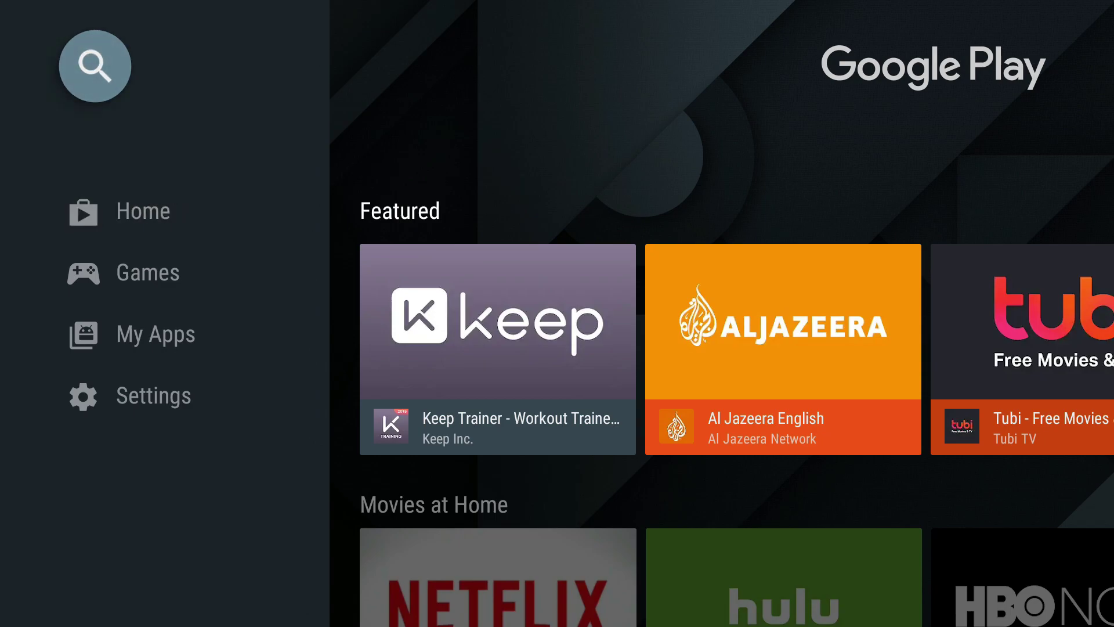
key(Return)
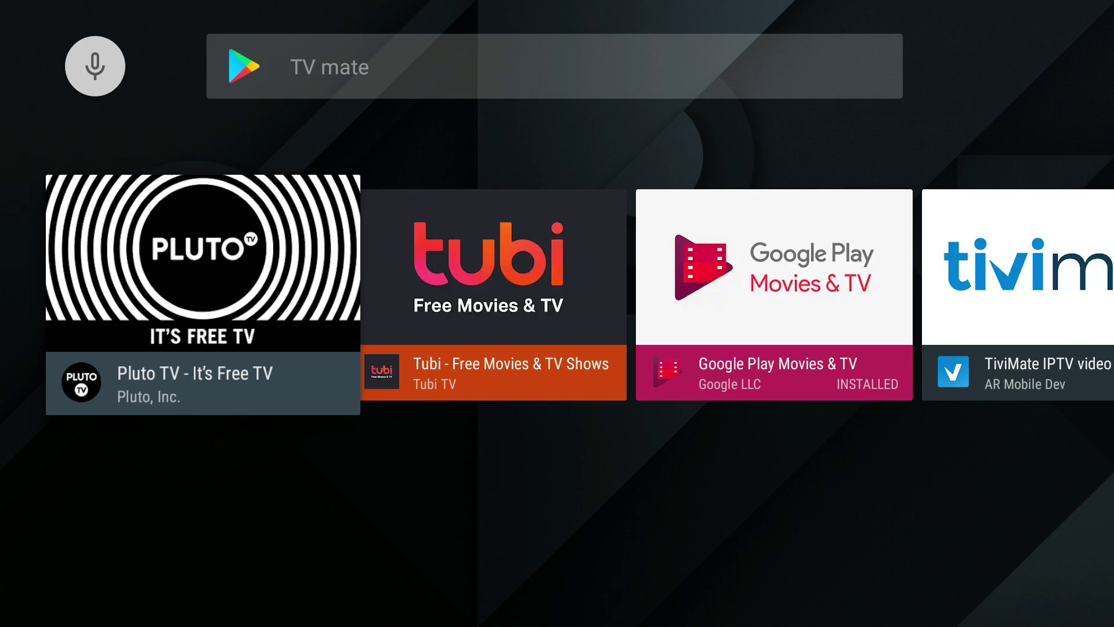
key(Right)
key(Right)
key(Right)
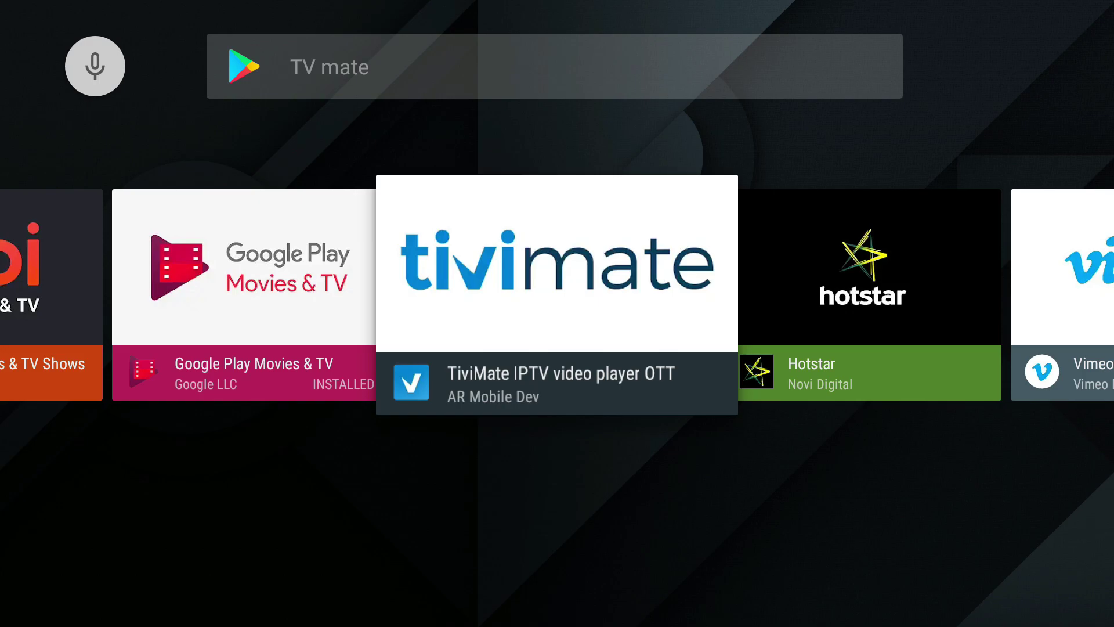
key(Return)
key(Return)
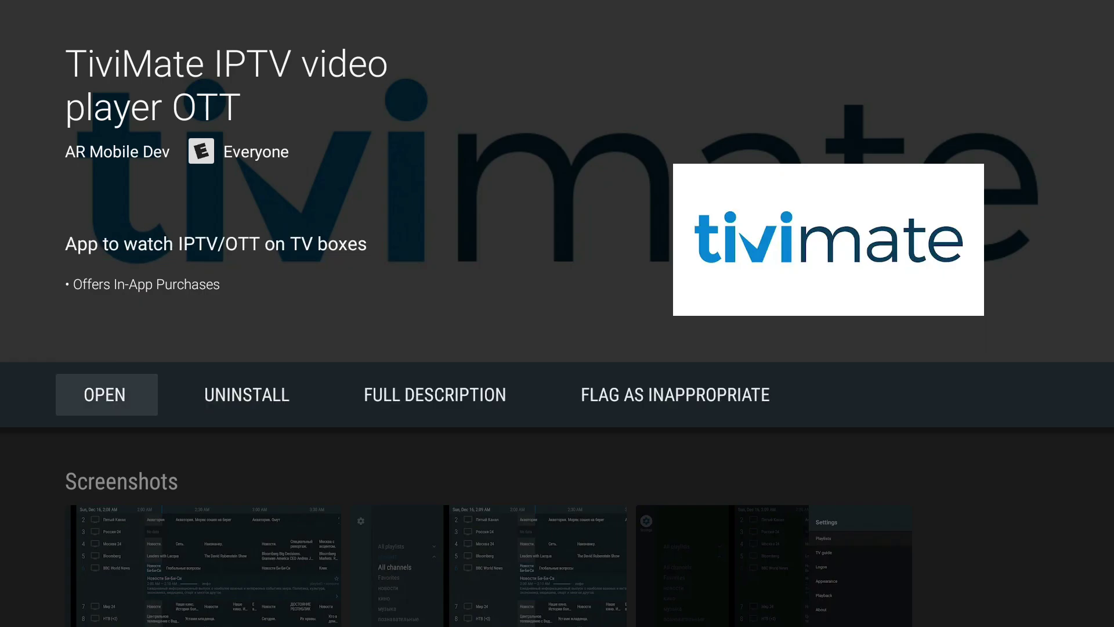
Step: Launch TiviMate, start adding a new playlist and enter its URL
key(Return)
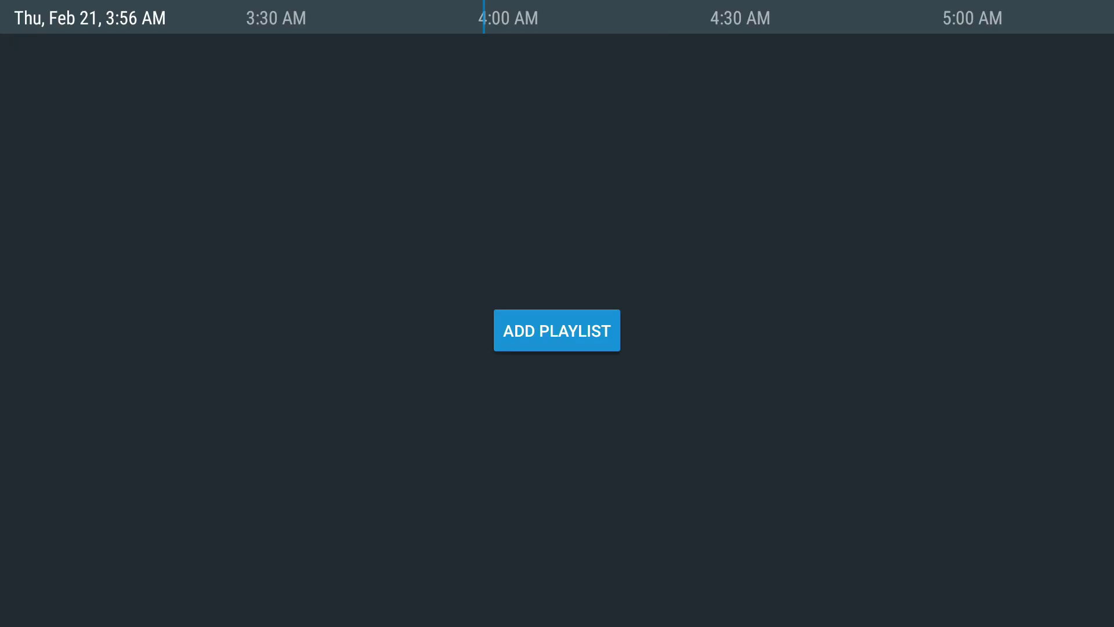
key(Return)
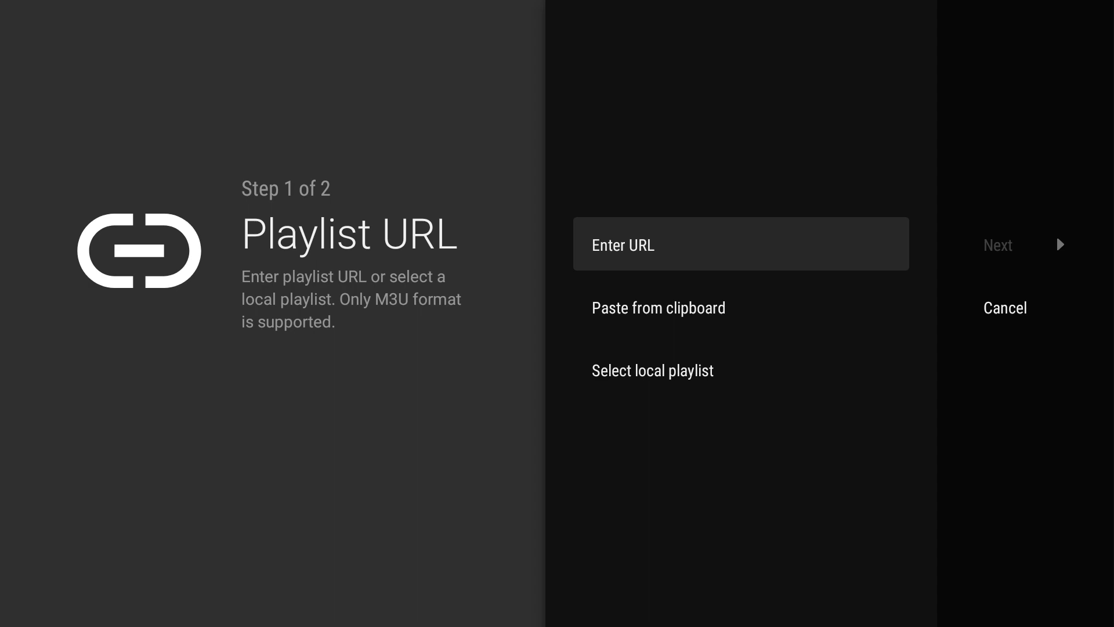
key(Return)
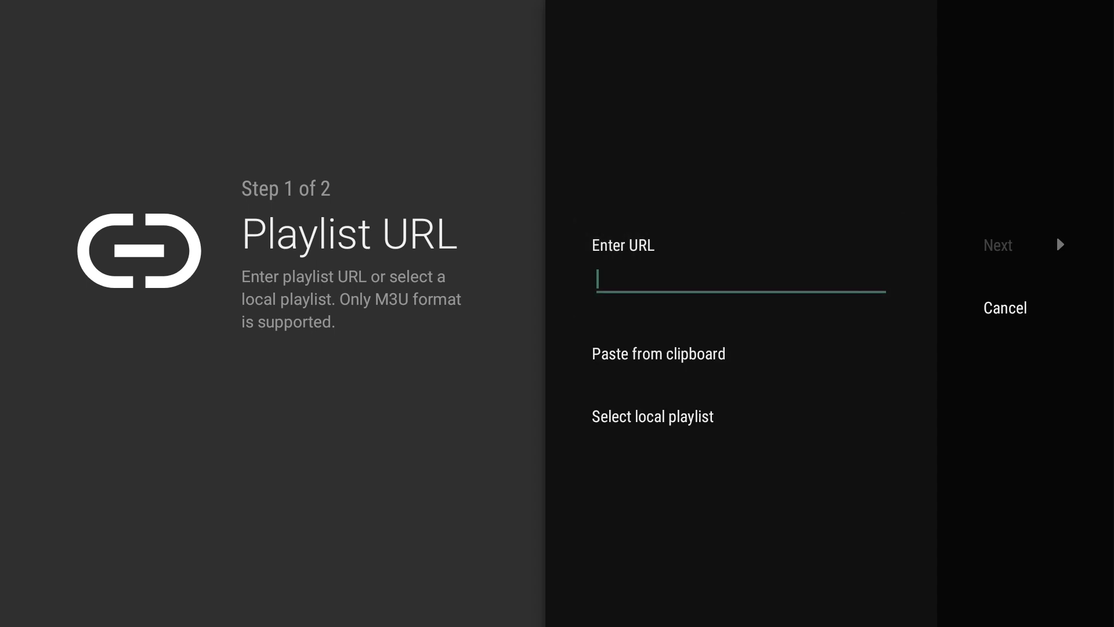
key(Return)
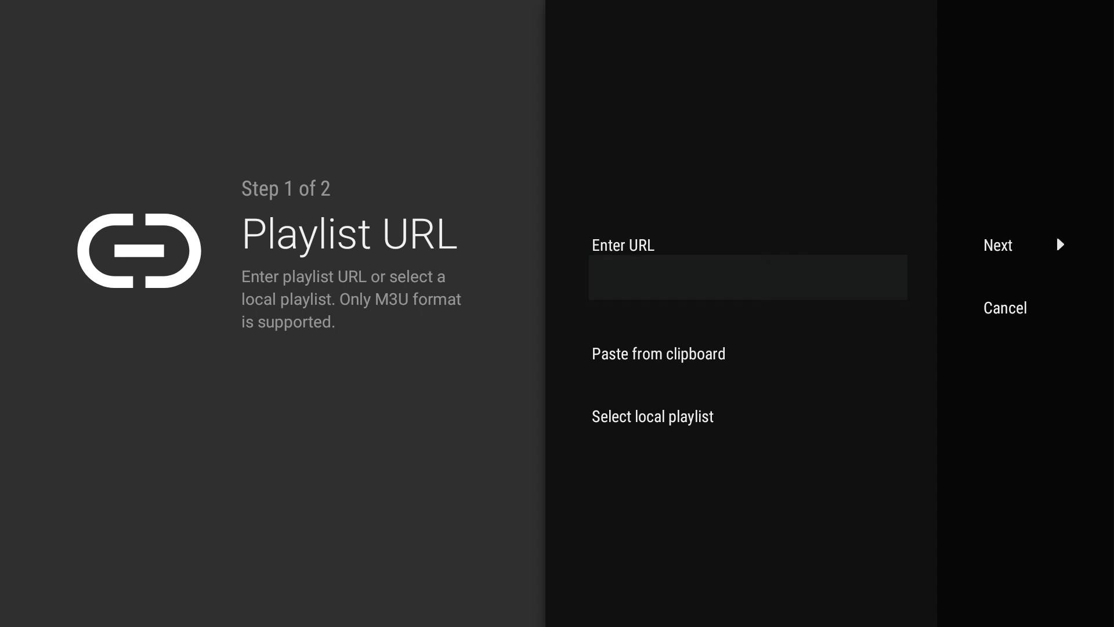
Step: Continue through playlist setup and finish with Done to load the 10838-channel guide
key(Right)
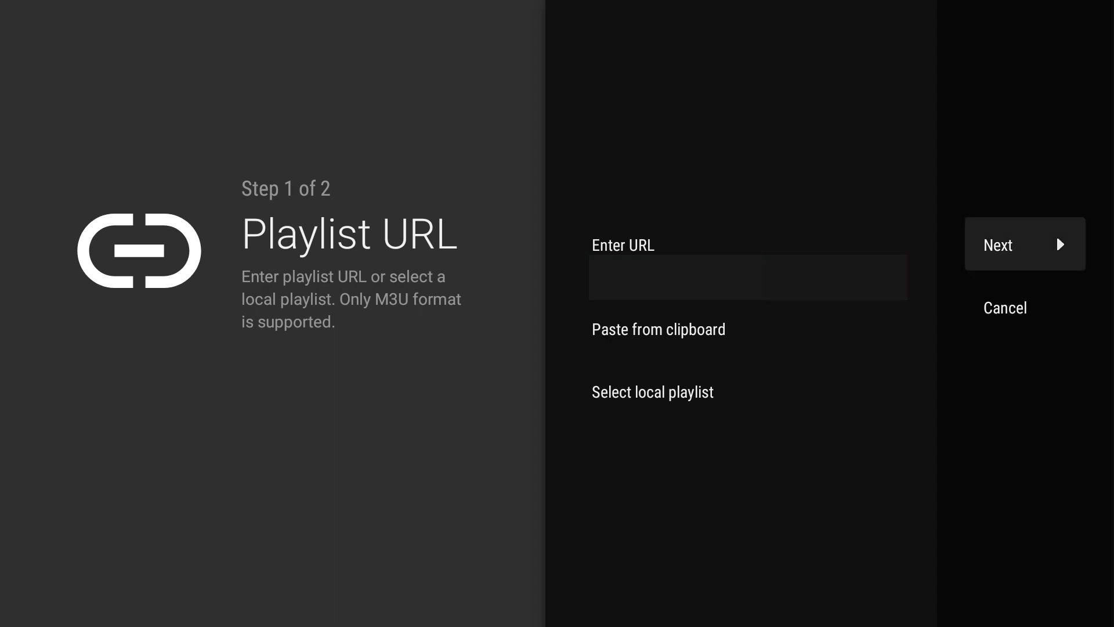
key(Return)
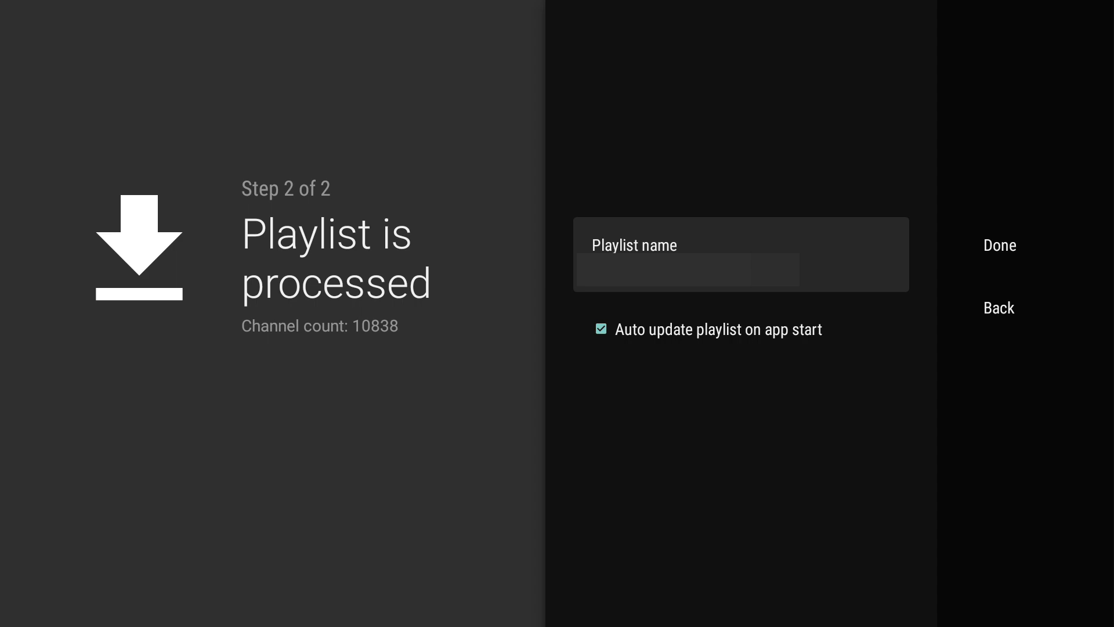
click(1000, 245)
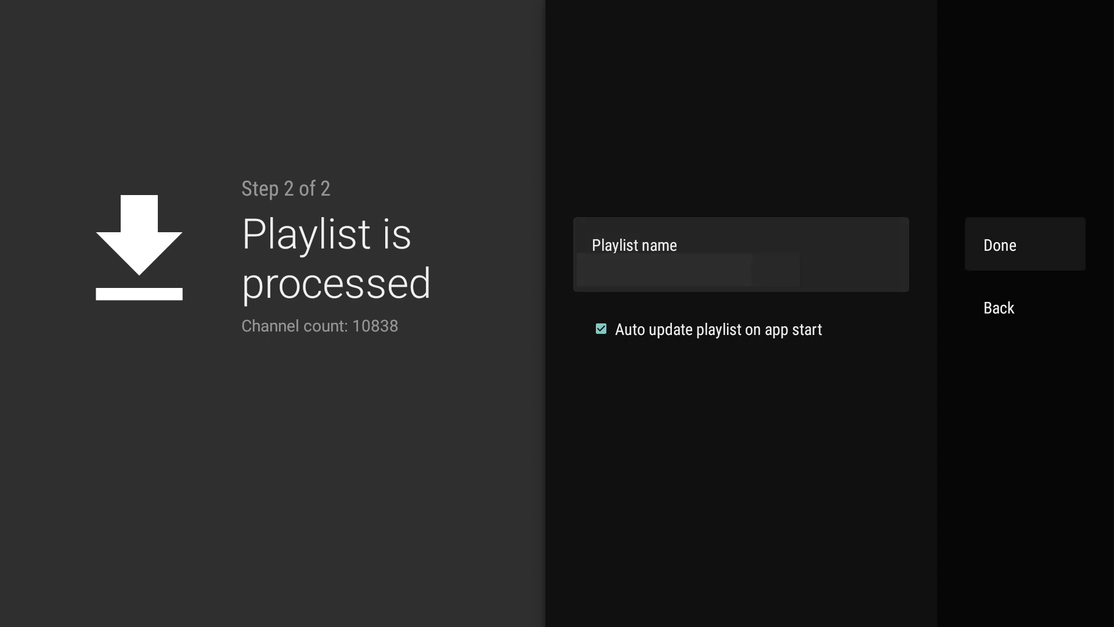
key(Return)
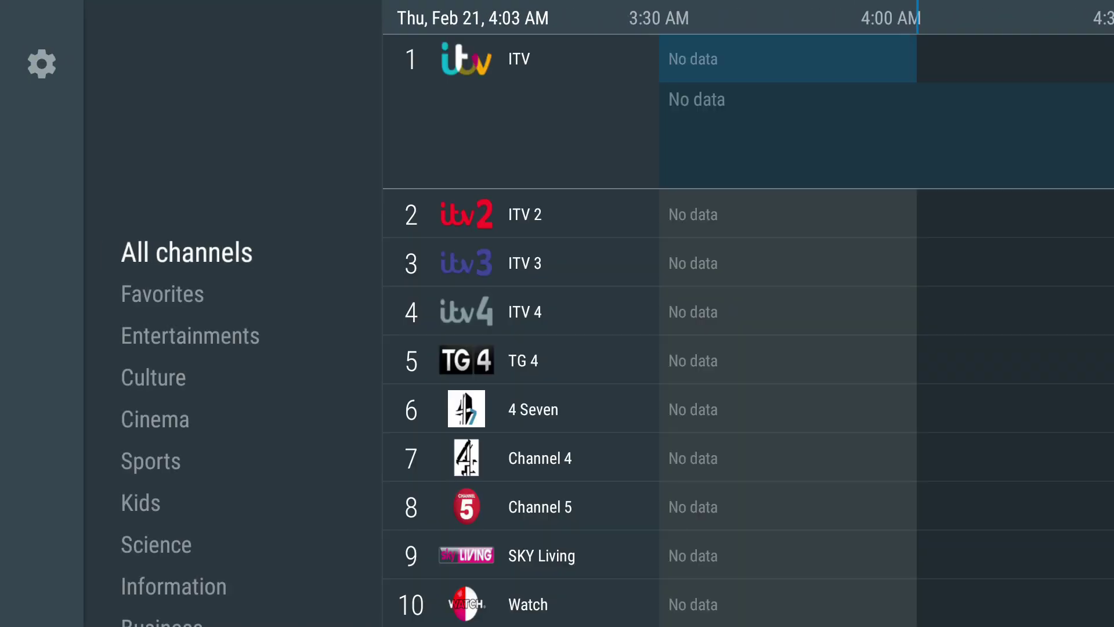
Step: Open TiviMate's Settings and go into the TV guide category
key(Left)
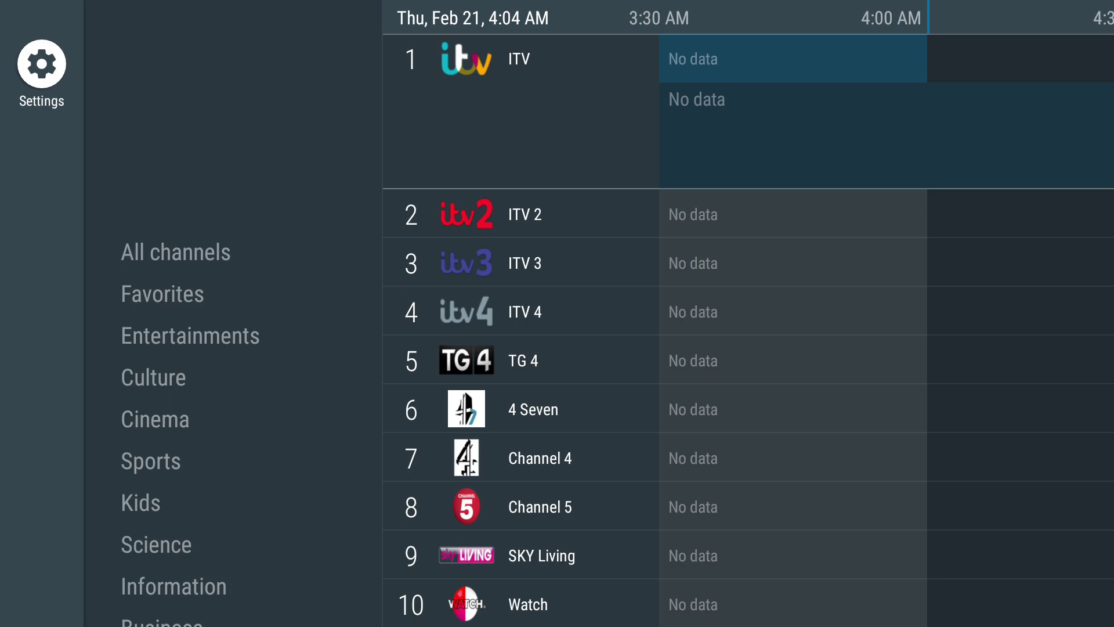
key(Return)
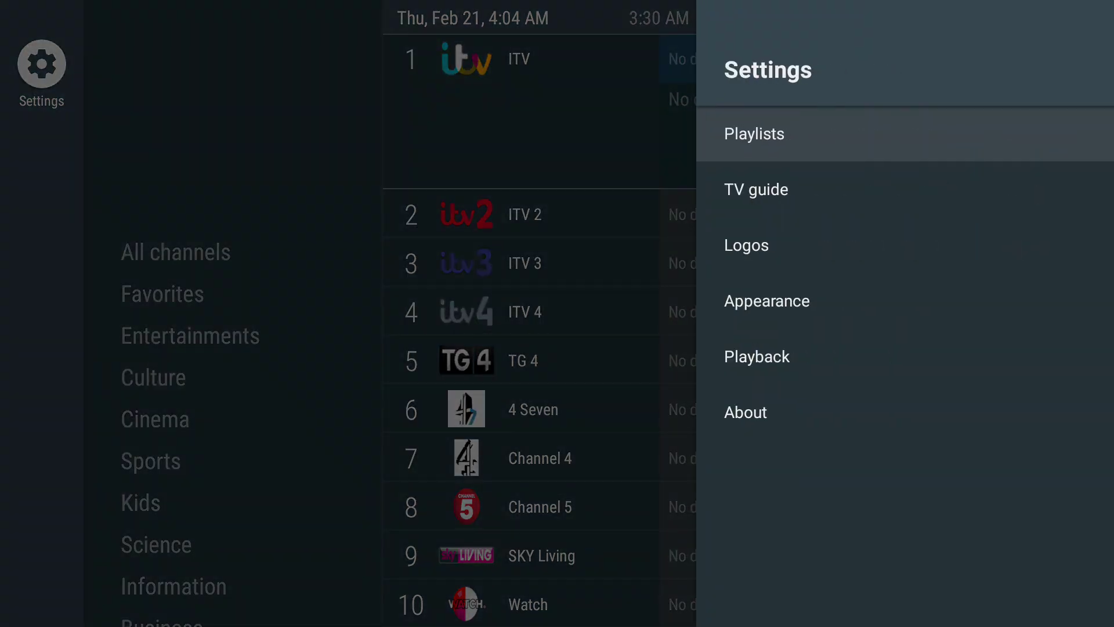
key(Down)
key(Down)
key(Down)
key(Down)
key(Down)
key(Up)
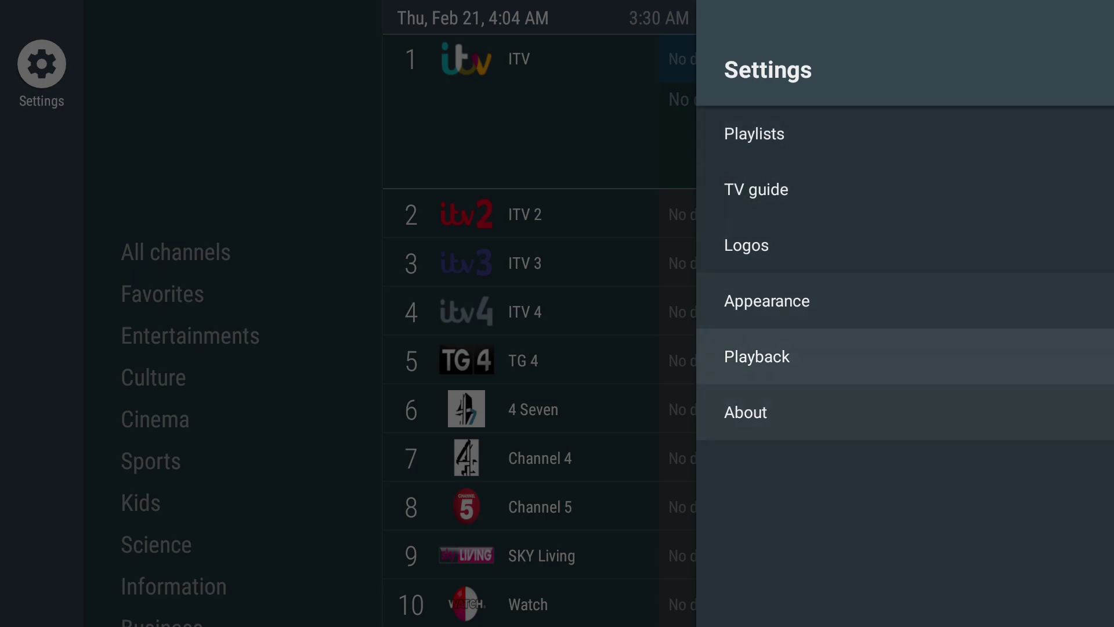
key(Up)
key(Up)
key(Up)
key(Up)
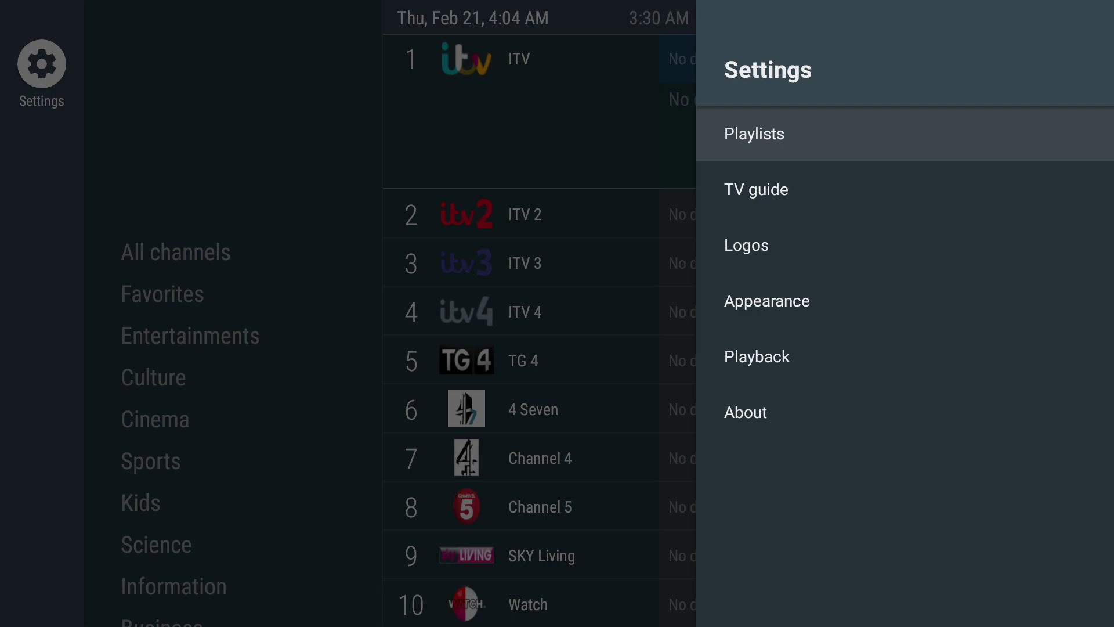
key(Down)
key(Return)
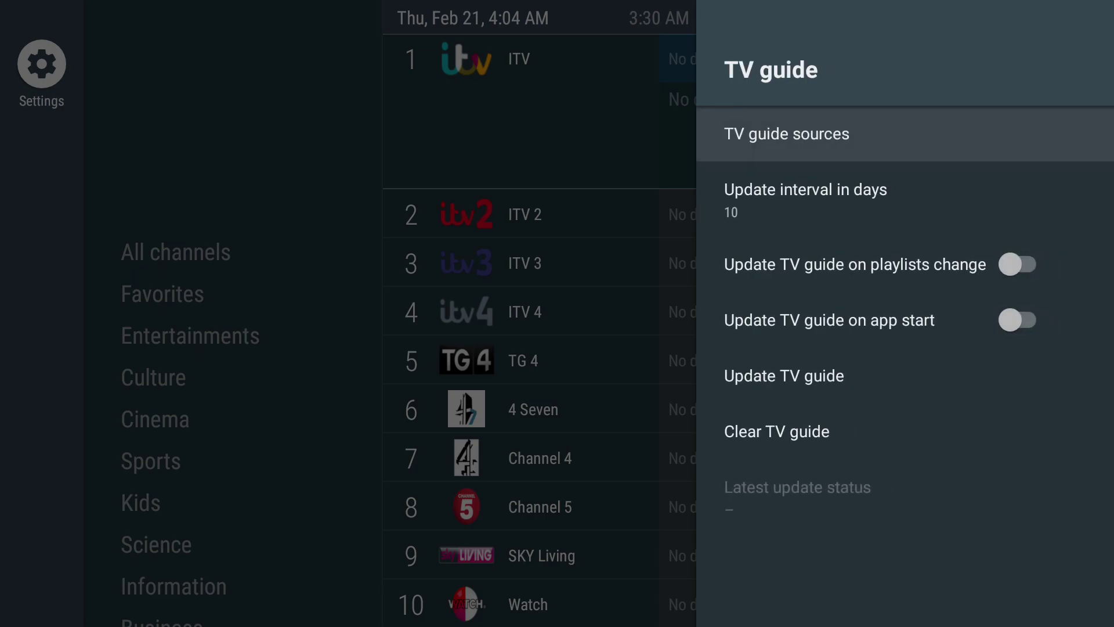
Step: Add the raw.githubusercontent.com guide_ks.xml XMLTV URL as a TV guide source
key(Return)
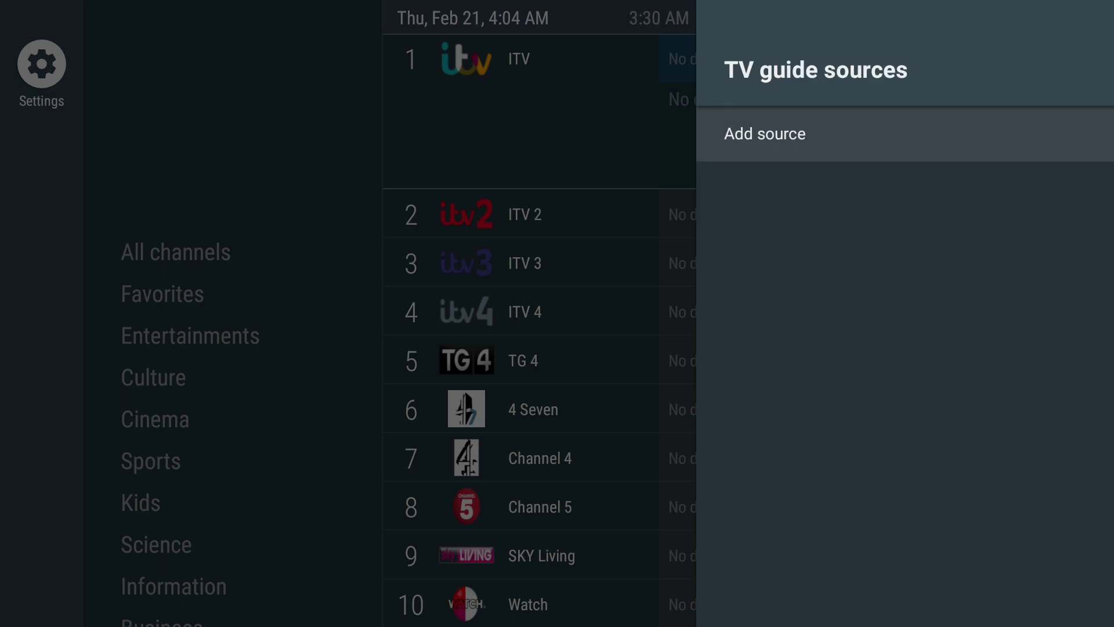
key(Return)
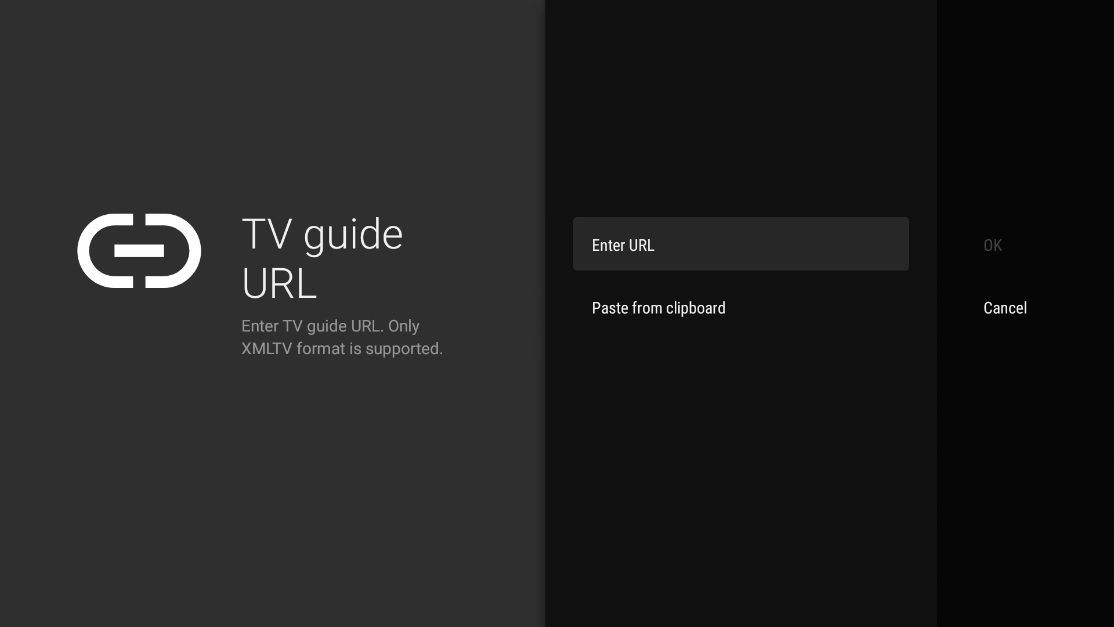
key(Return)
key(ctrl+v)
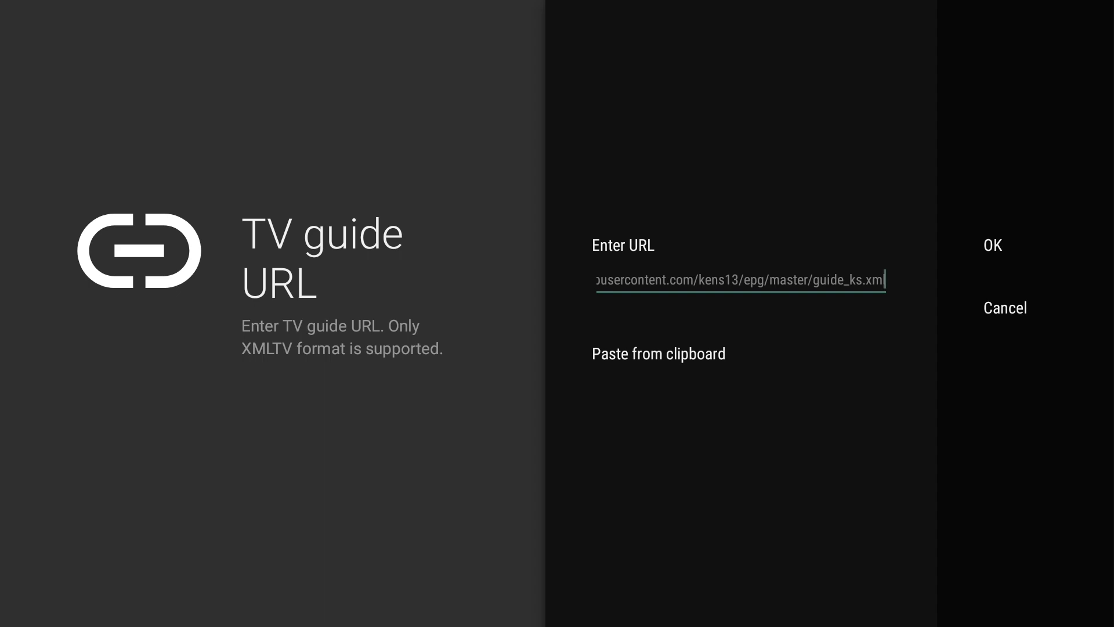
key(Return)
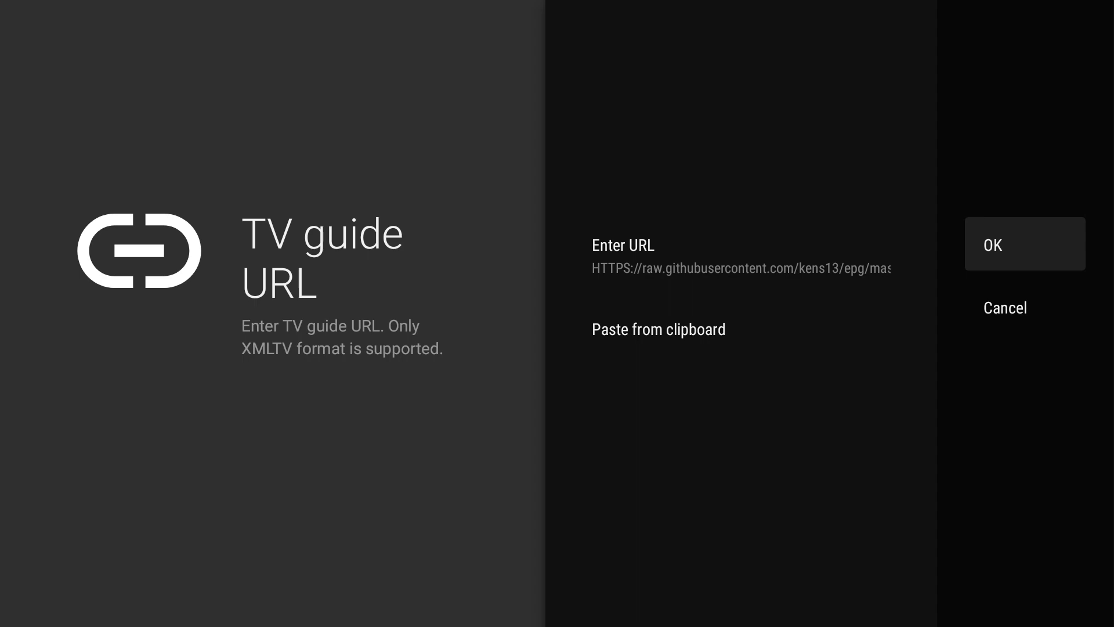
key(Return)
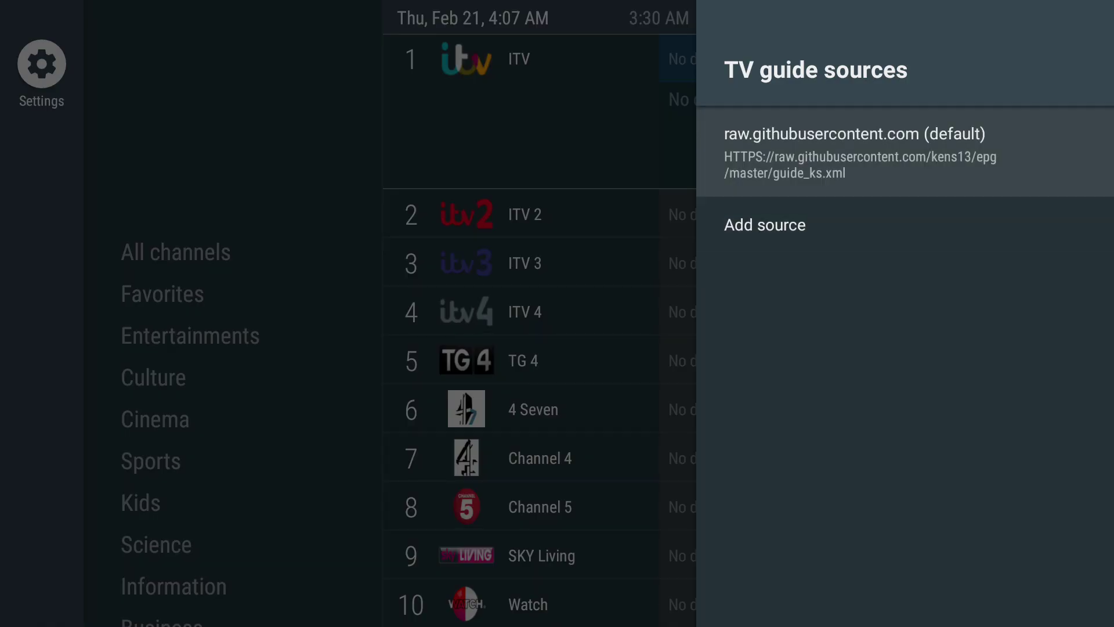
Step: Set the TV guide update interval to 1 day
click(765, 225)
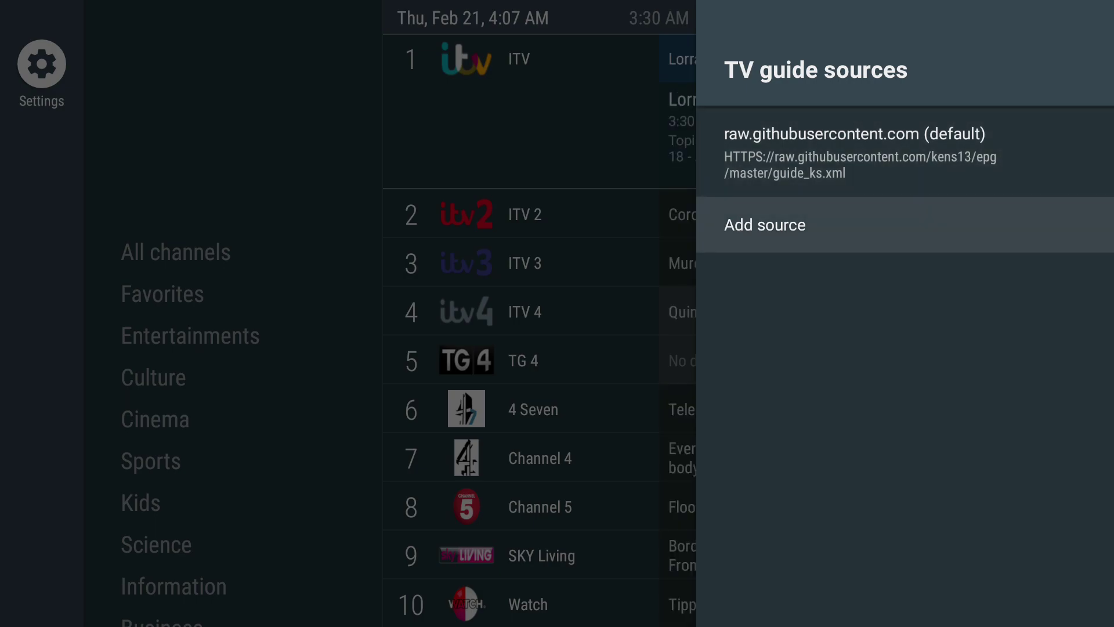
key(Escape)
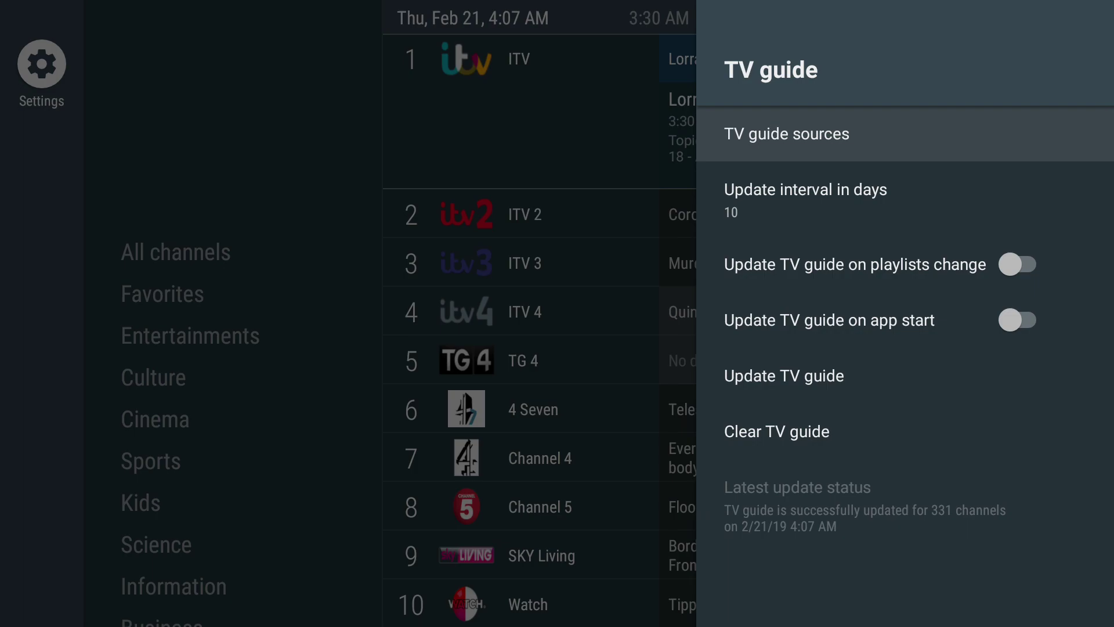
key(Down)
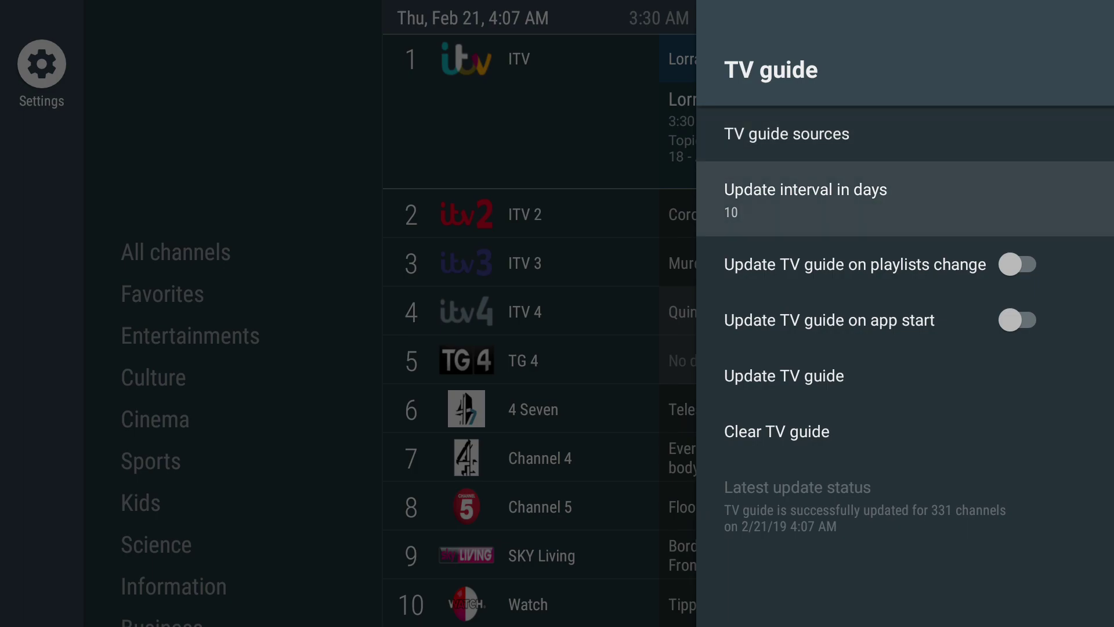
key(Down)
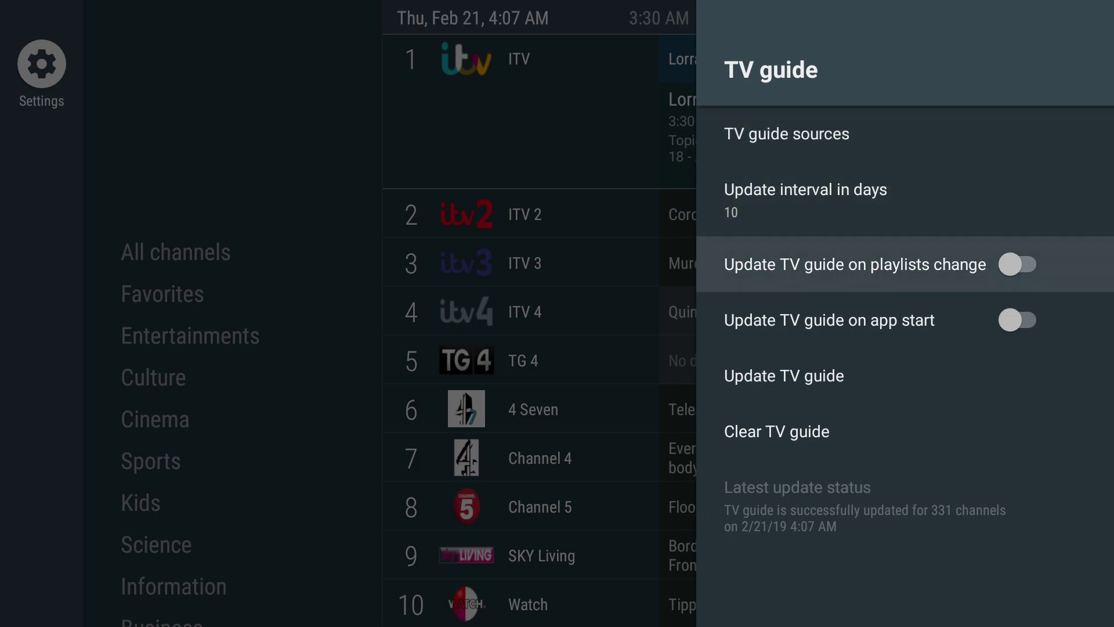
key(Up)
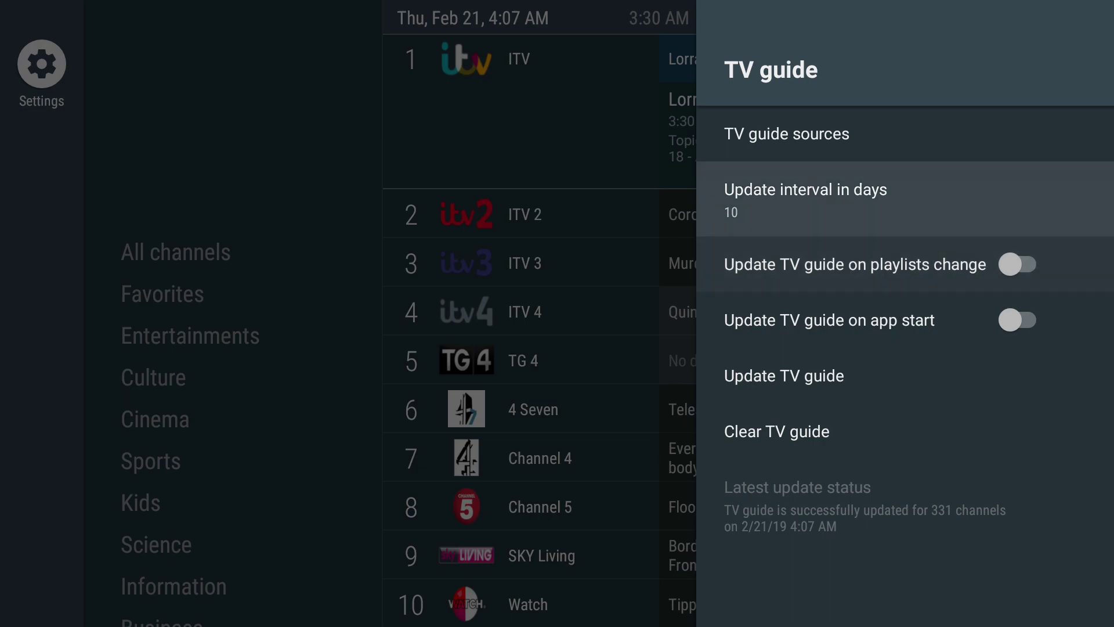
key(Return)
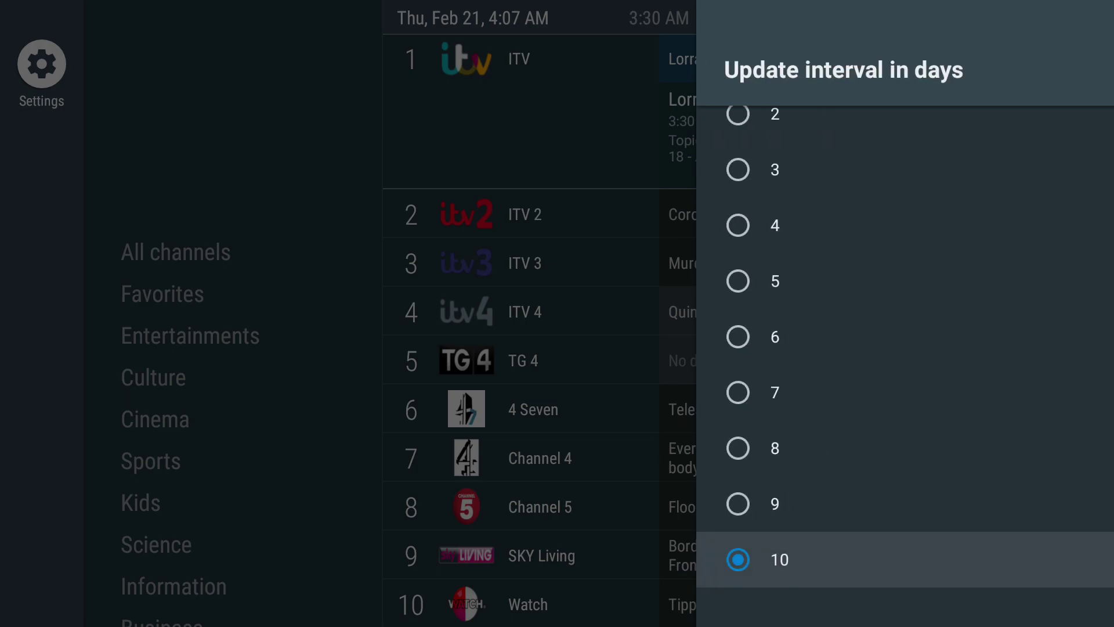
key(Up)
key(Up)
key(Up)
key(Up)
key(Up)
key(Up)
key(Up)
key(Up)
key(Up)
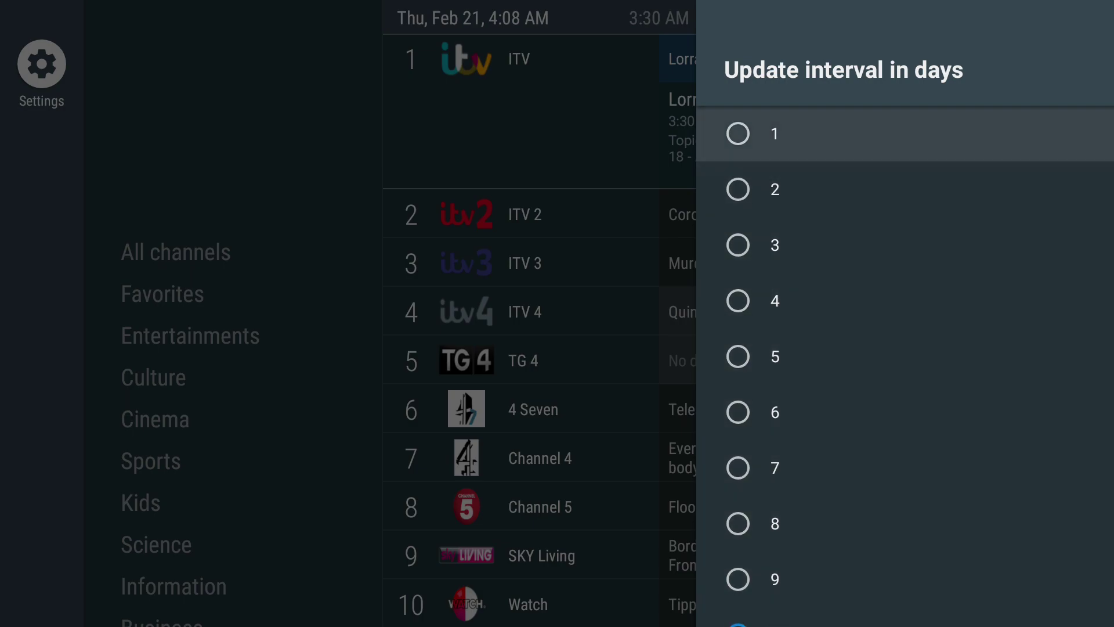
key(Return)
Step: Turn on guide updates on playlist change and at app start, then refresh the guide (331 channels)
key(Down)
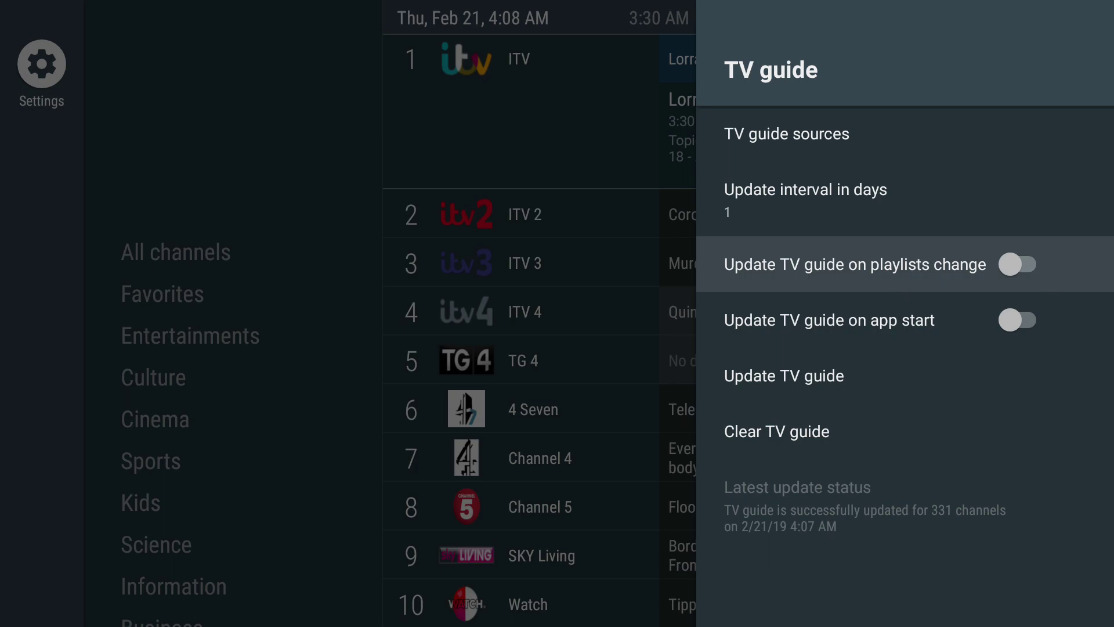
key(Return)
key(Down)
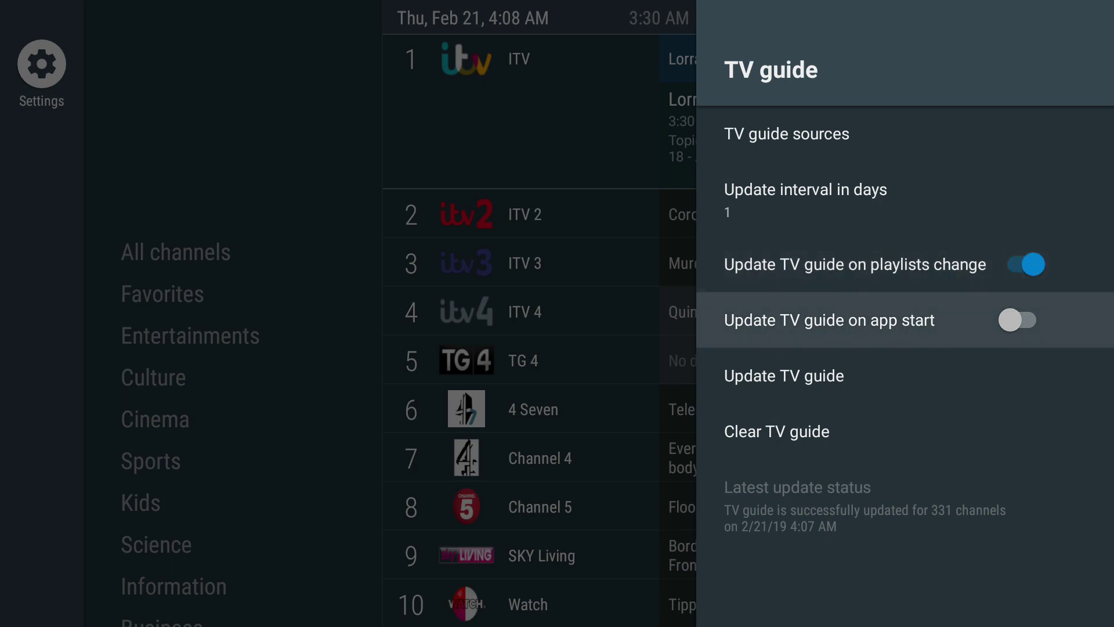
key(Return)
key(Down)
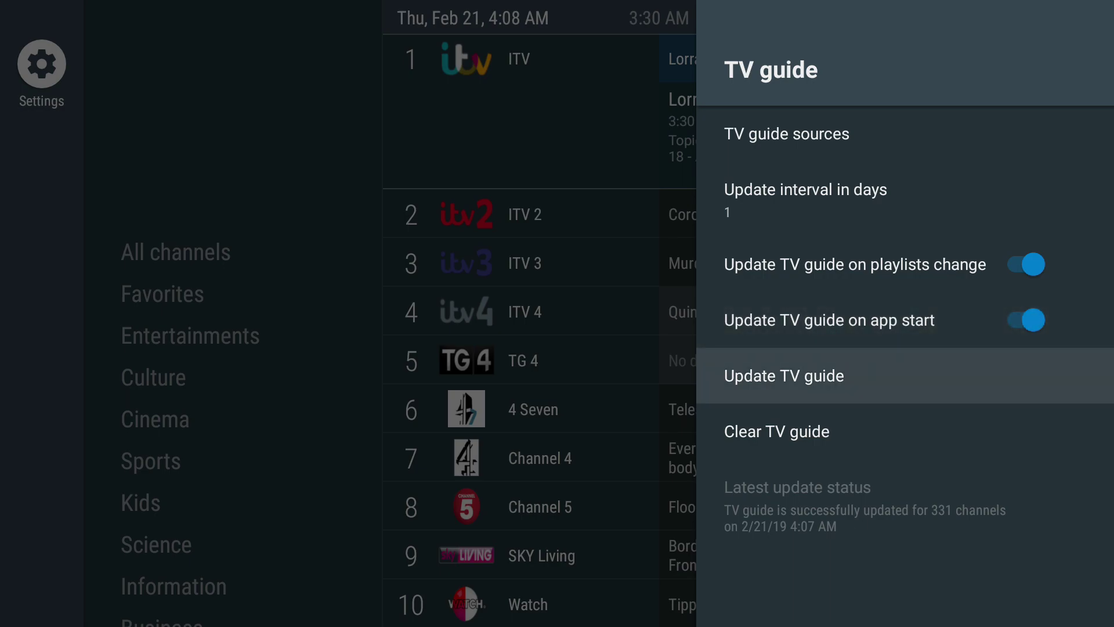
key(Return)
key(Escape)
Step: Look through the Appearance > Channel list options, leaving them unchanged
key(Down)
key(Down)
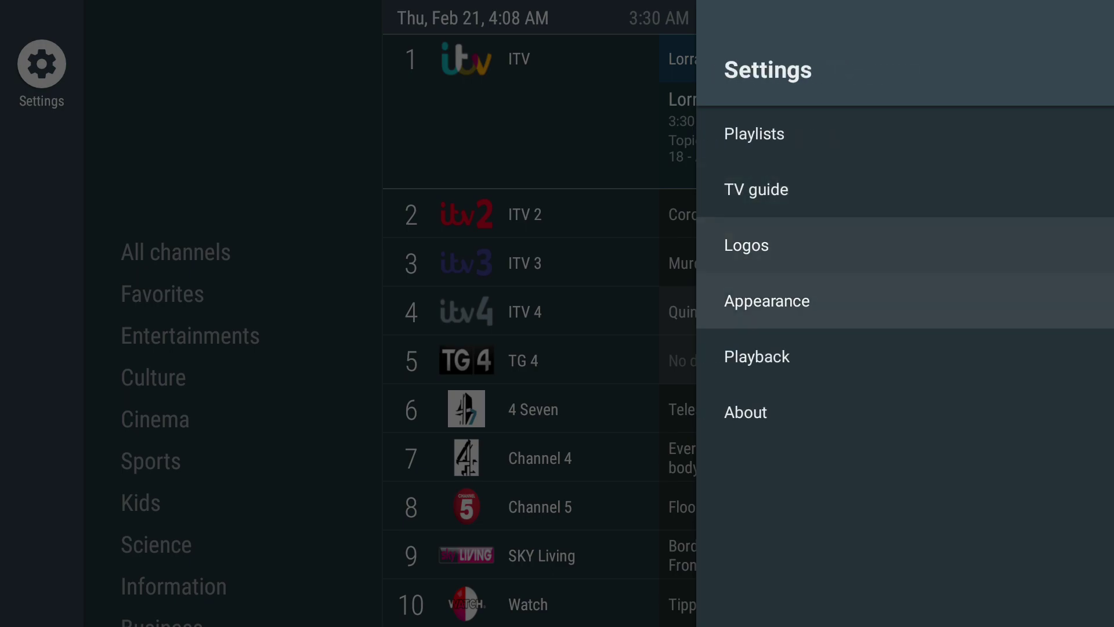
key(Return)
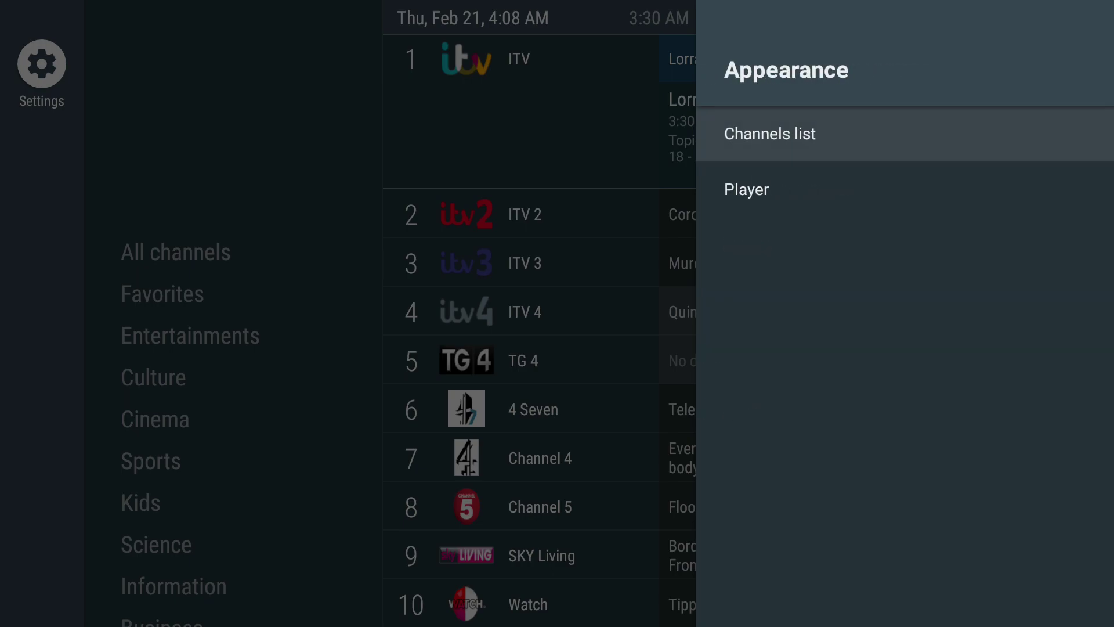
key(Return)
key(Down)
key(Down)
key(Down)
key(Down)
key(Down)
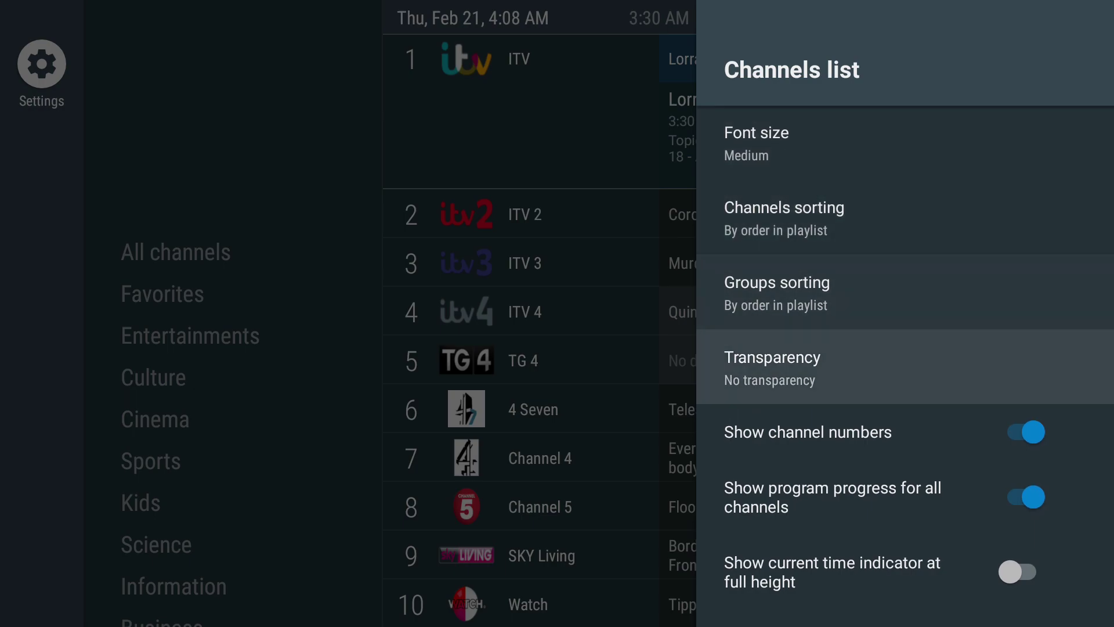
key(Down)
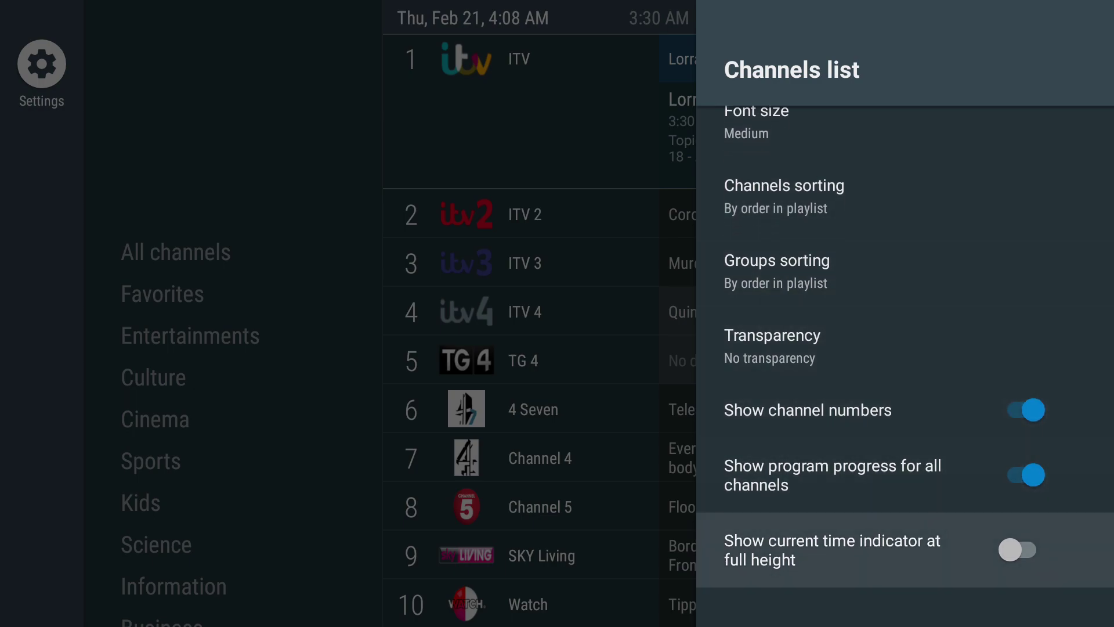
key(Escape)
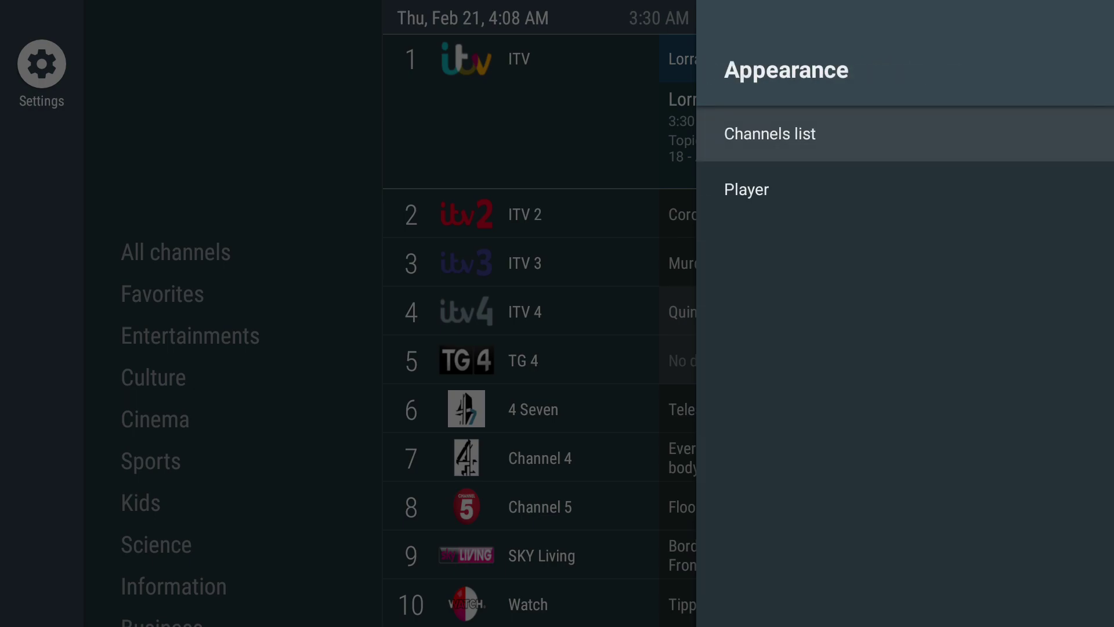
Step: Turn on 'Show video resolution instead of labels' in Player appearance and return to Settings
key(Down)
key(Return)
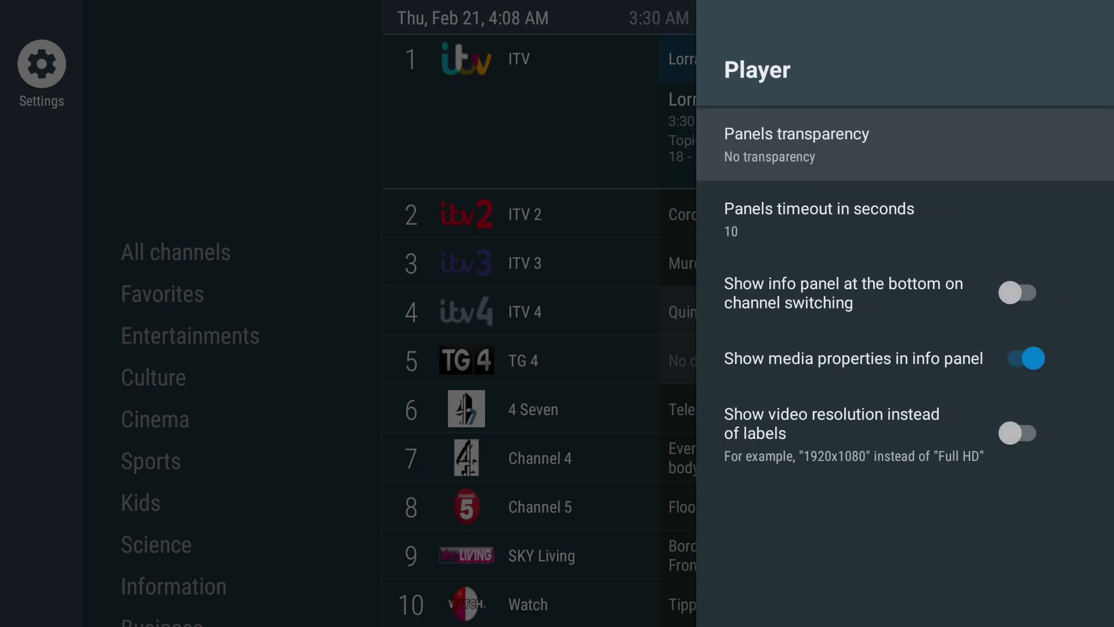
key(Down)
key(Down)
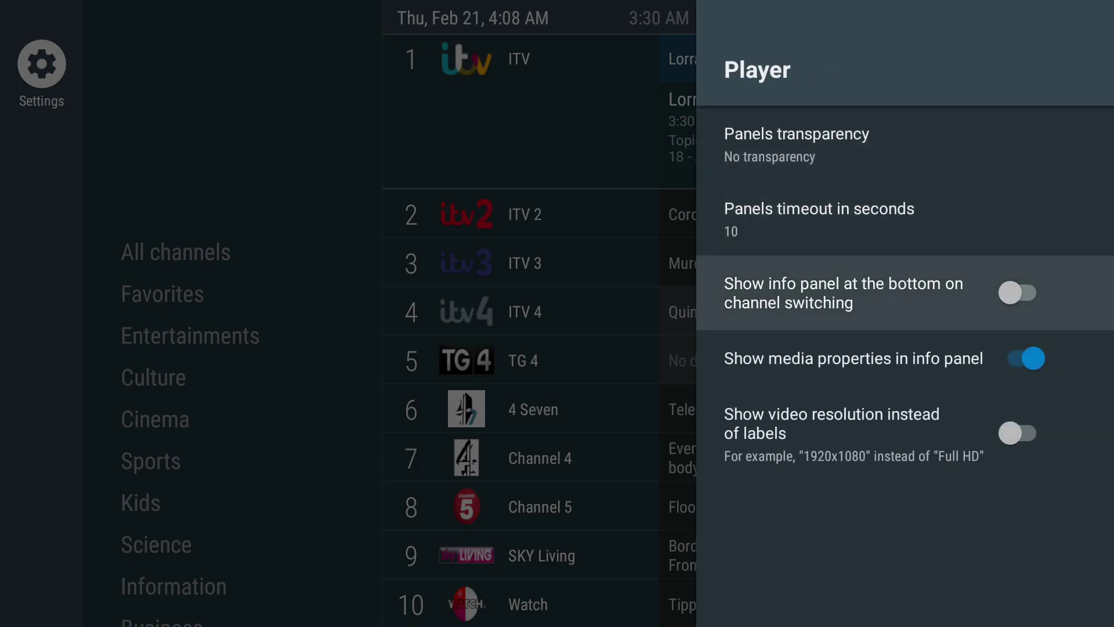
key(Down)
key(Down)
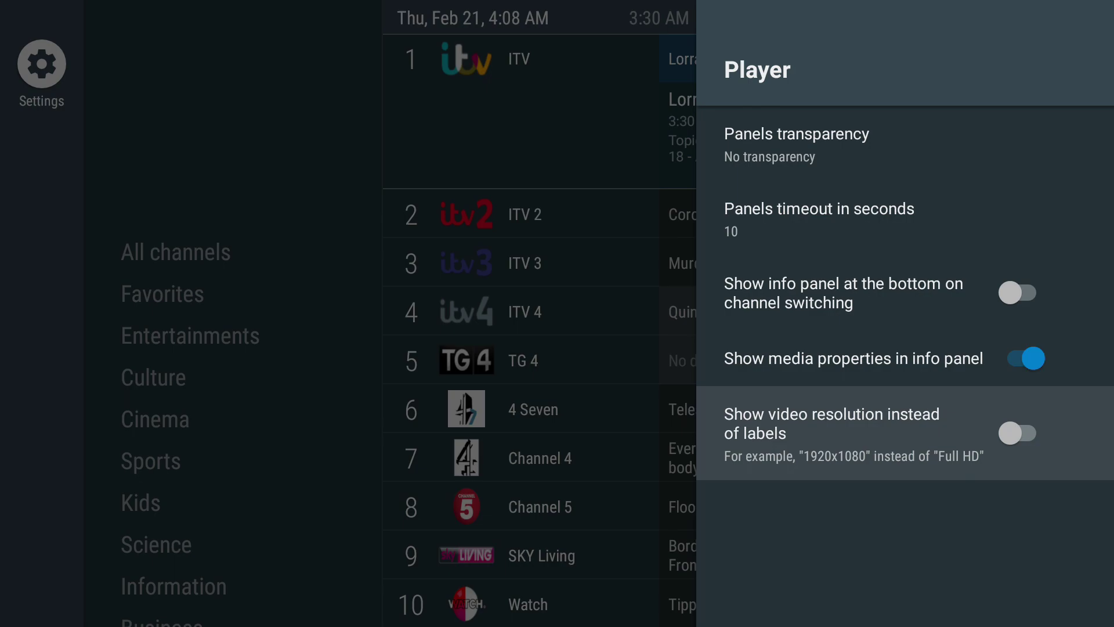
key(Return)
key(Escape)
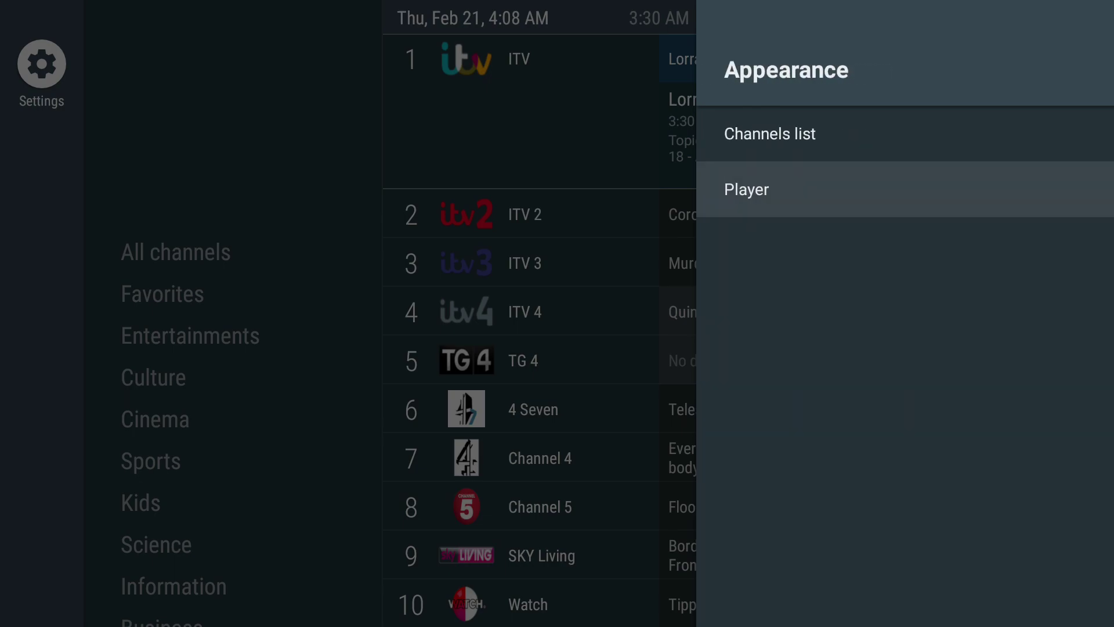
key(Escape)
Step: Enable 'Confirm exit by second press Back' in the Playback settings
key(Down)
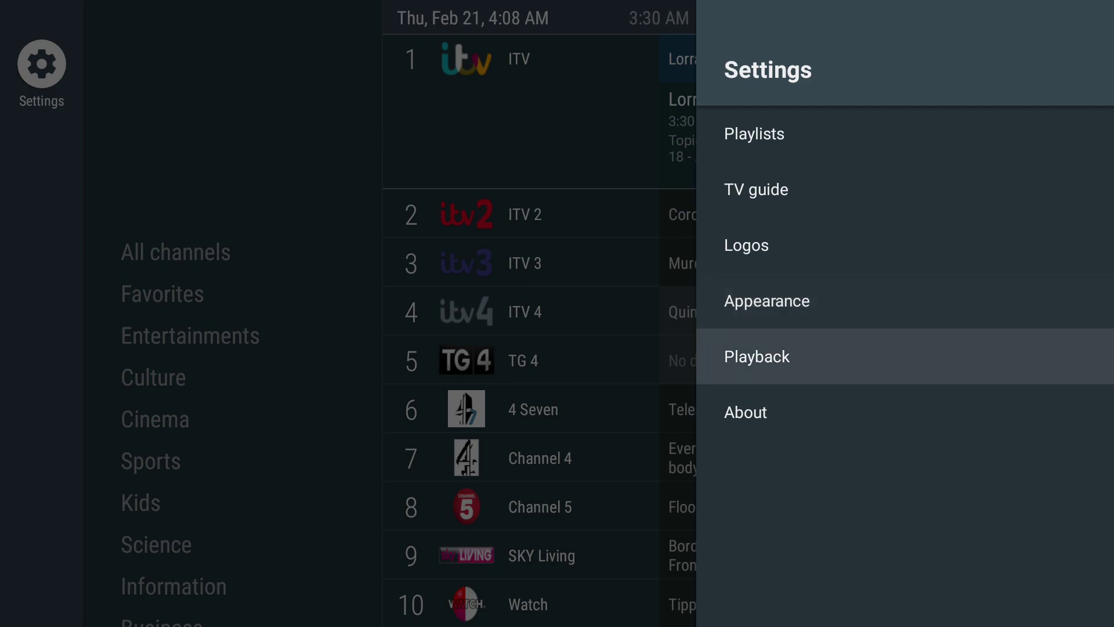
key(Return)
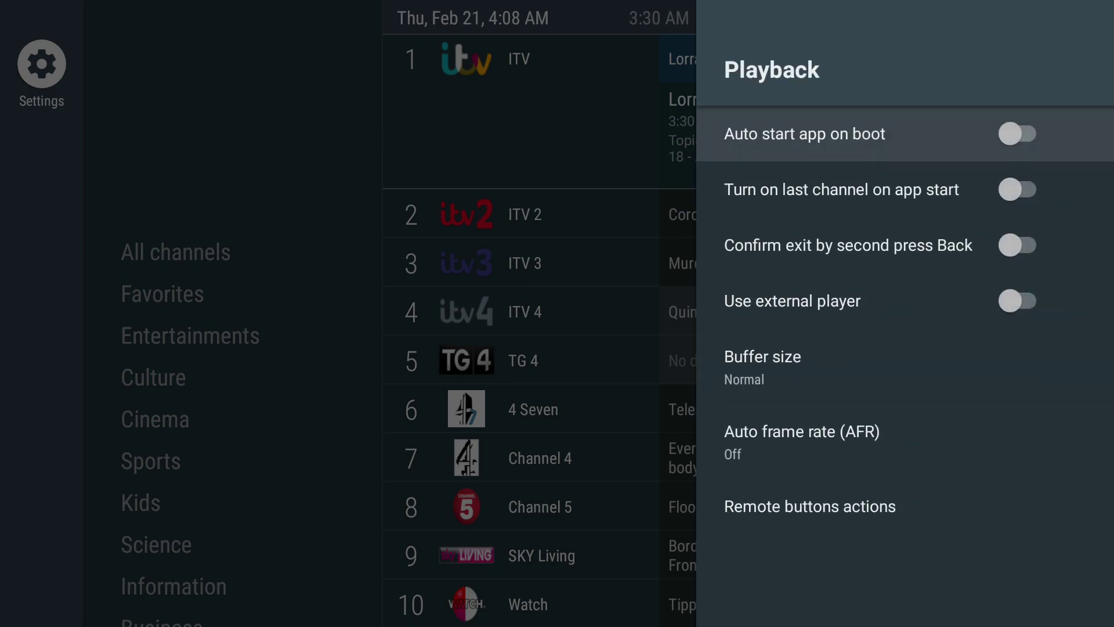
key(Down)
key(Up)
key(Down)
key(Down)
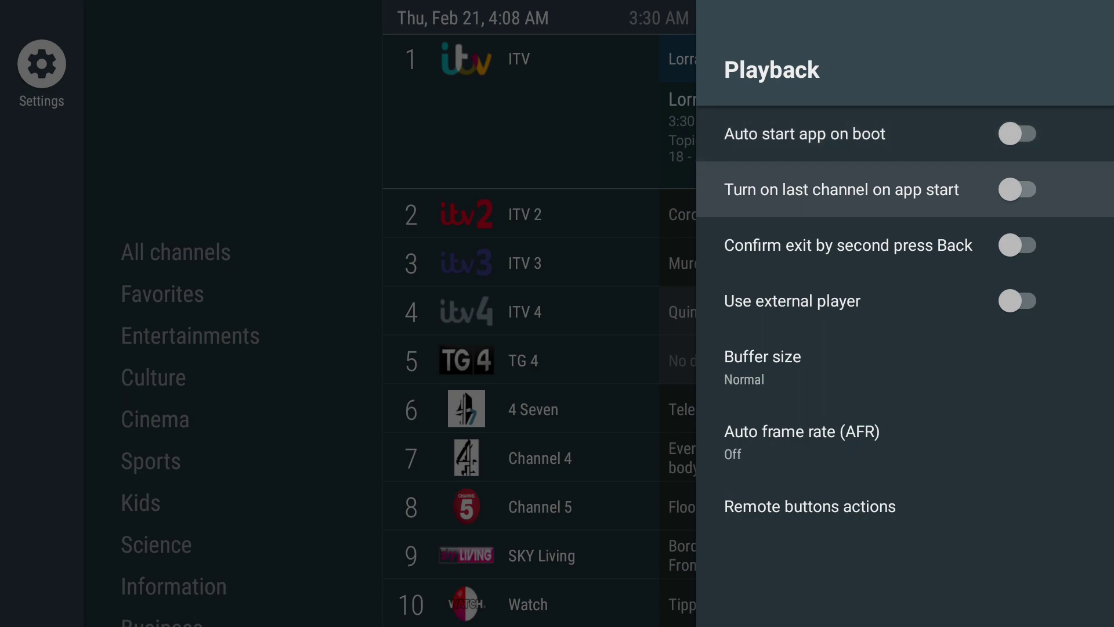
key(Down)
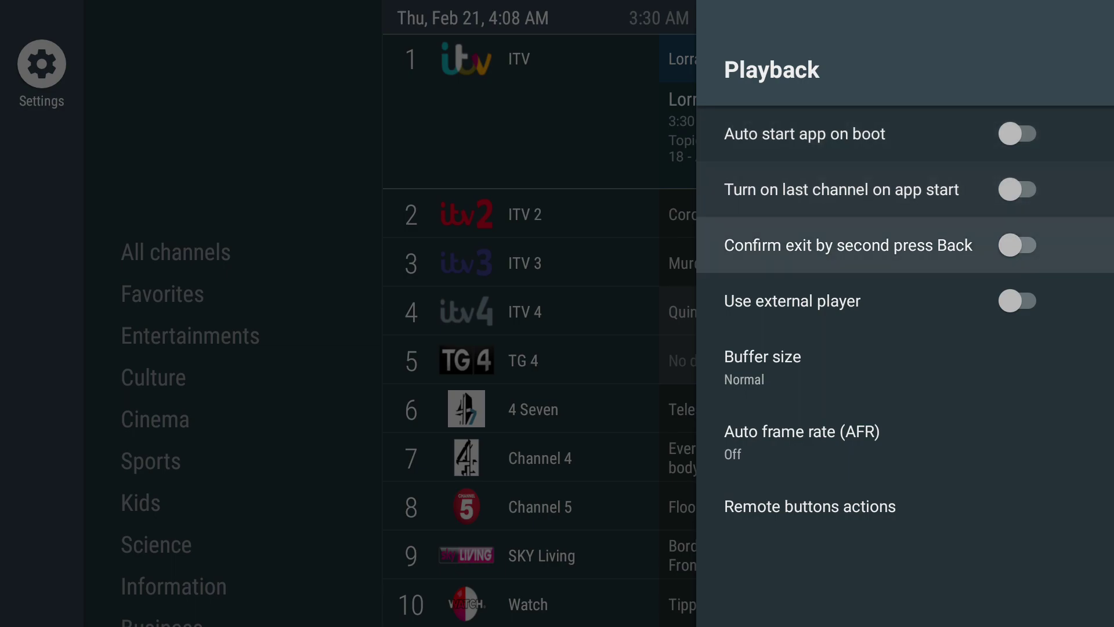
key(Return)
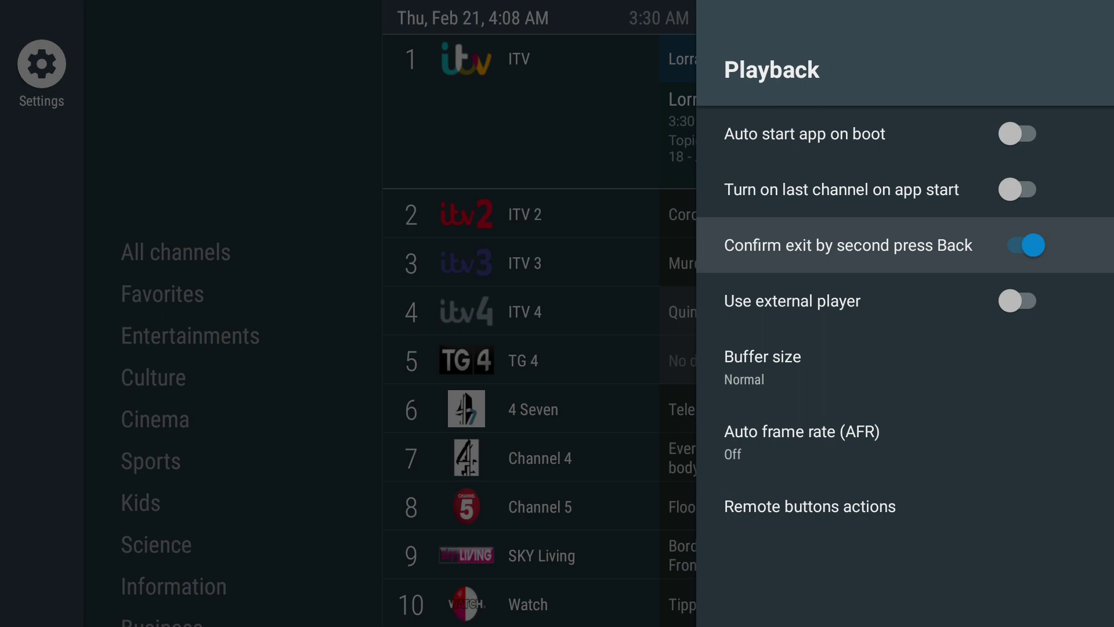
Step: Turn on 'Use external player' and return to the main Settings list
key(Down)
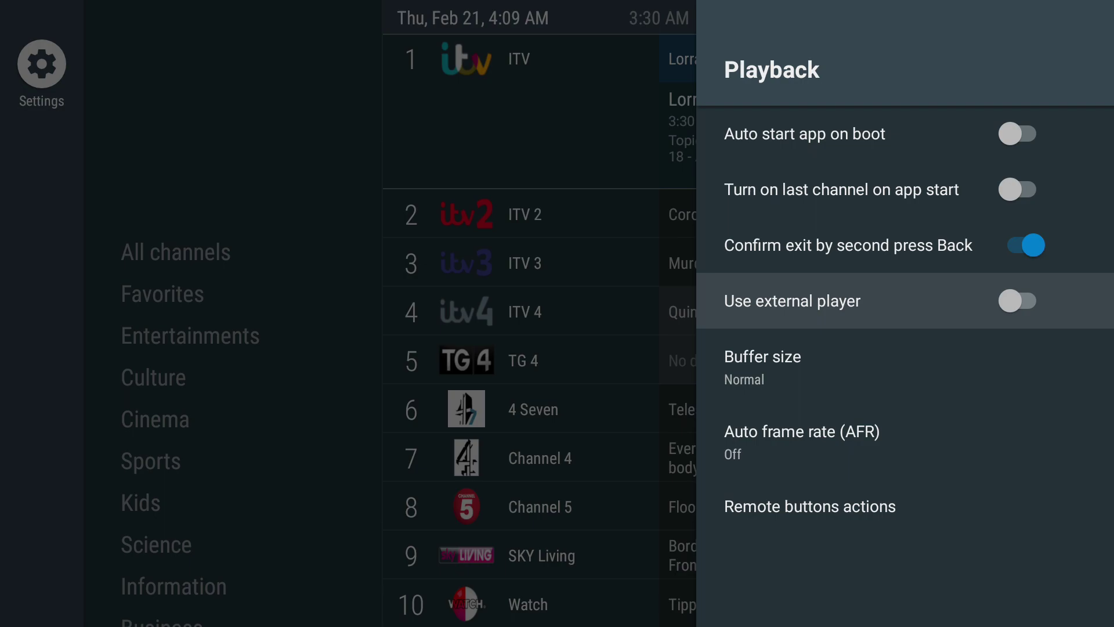
key(Return)
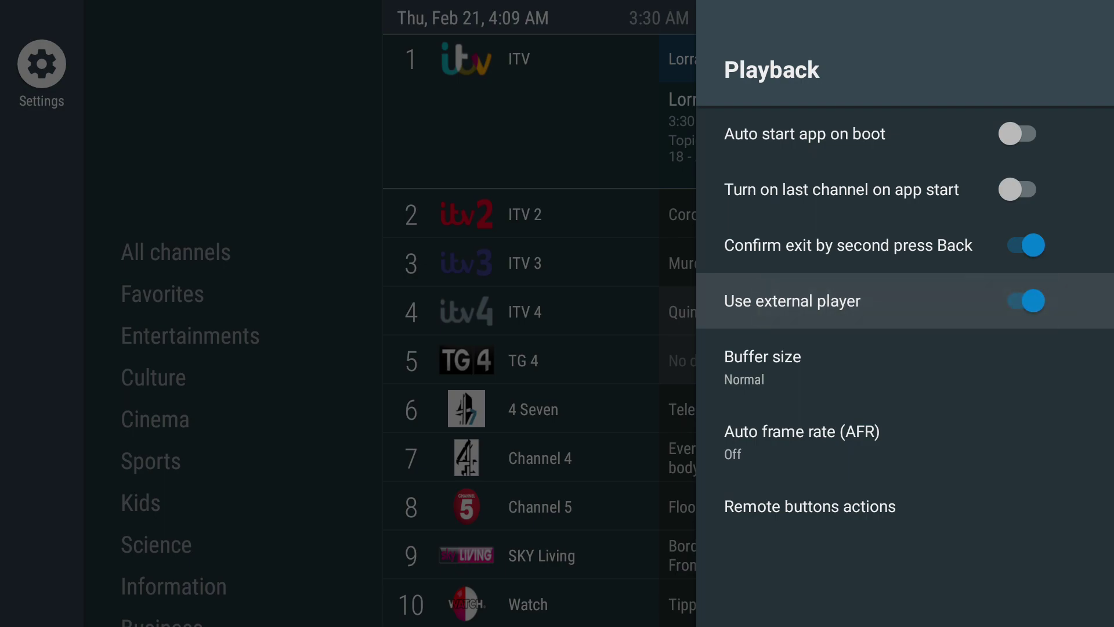
key(Down)
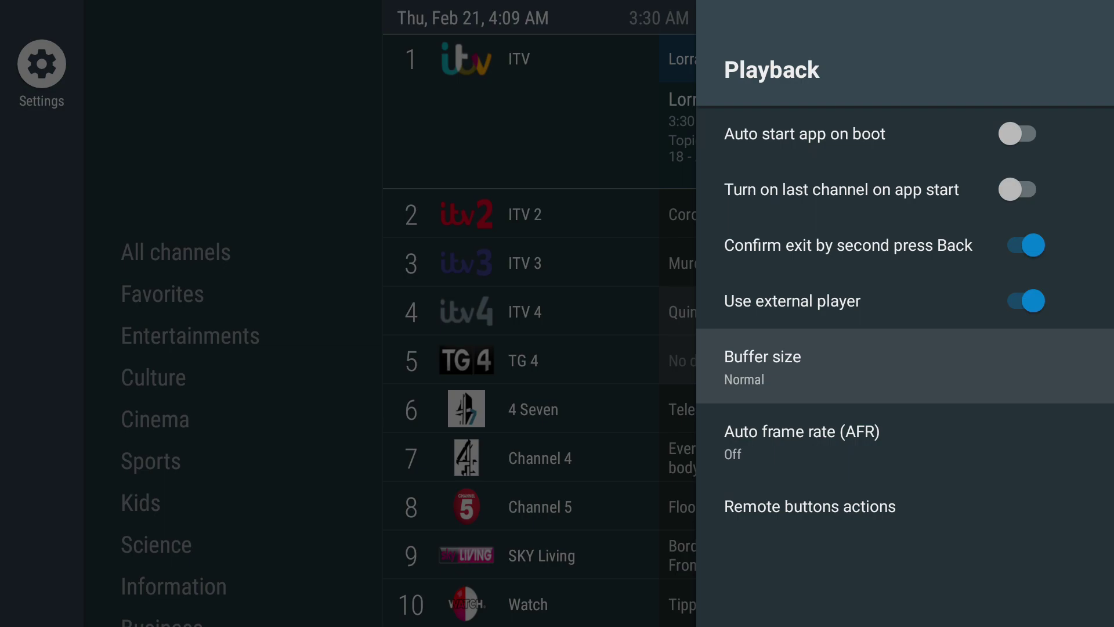
key(Down)
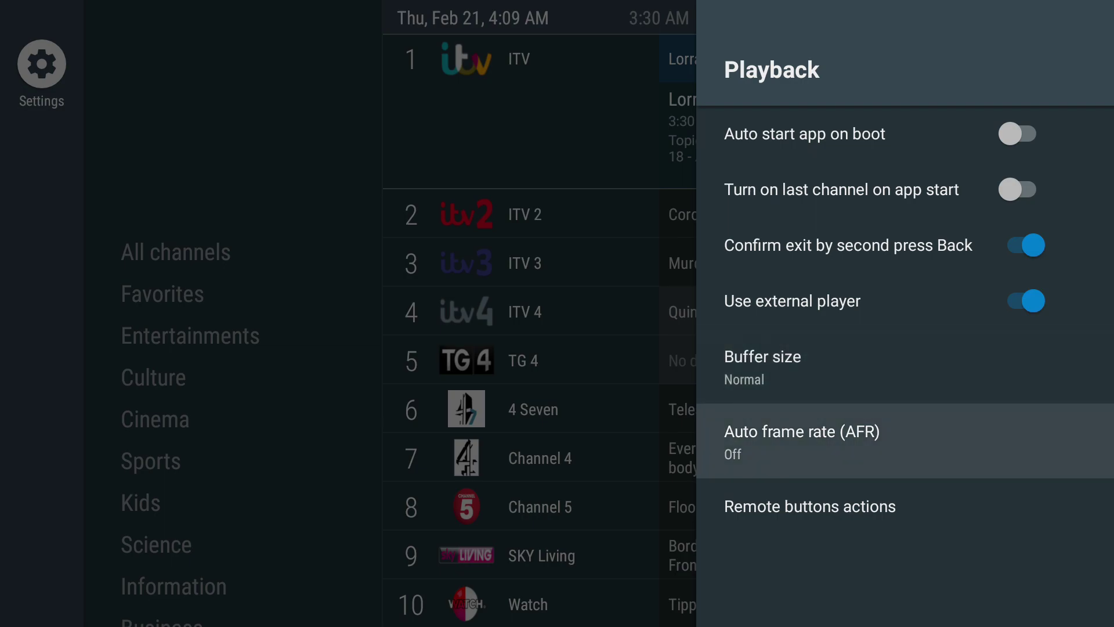
key(Escape)
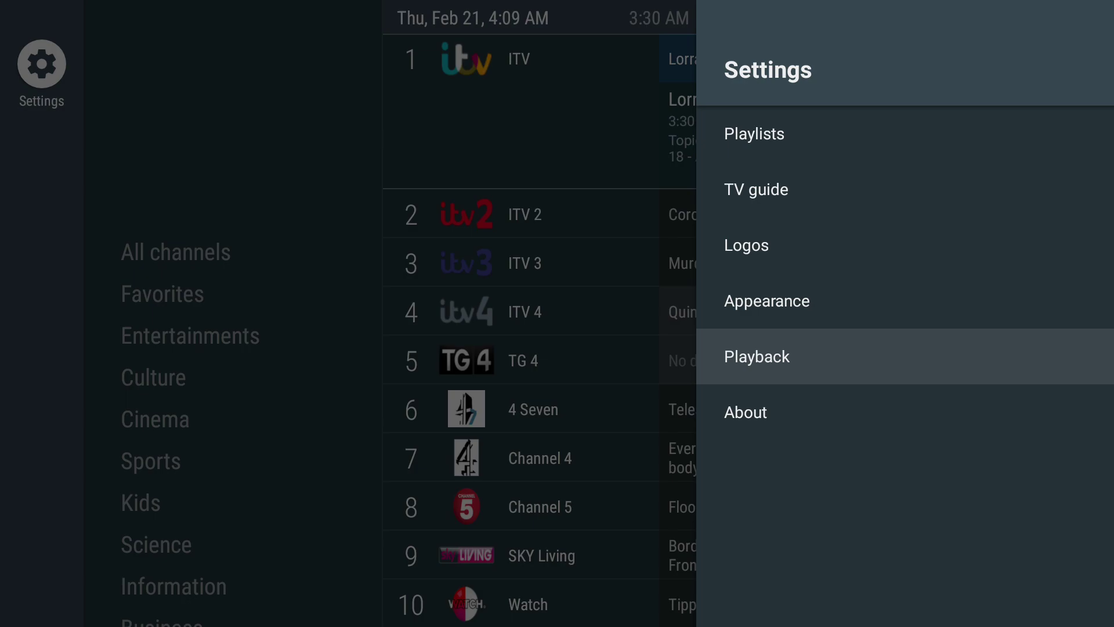
Step: Close Settings, browse the guide past ITV 2, ITV 3 and TG 4, then pick the Favorites group
key(Escape)
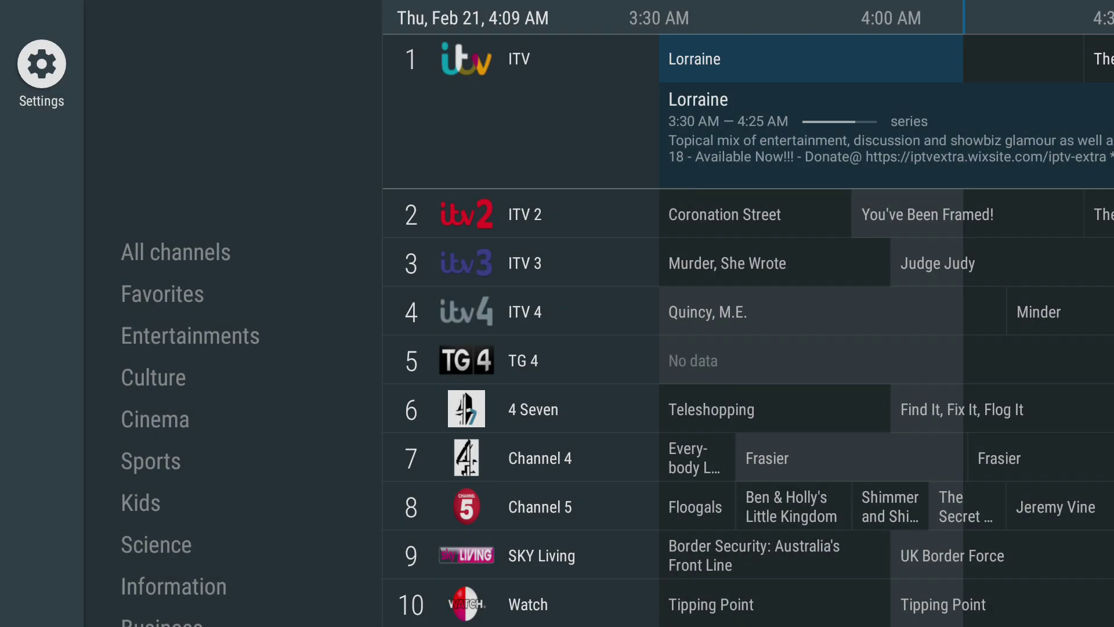
key(Right)
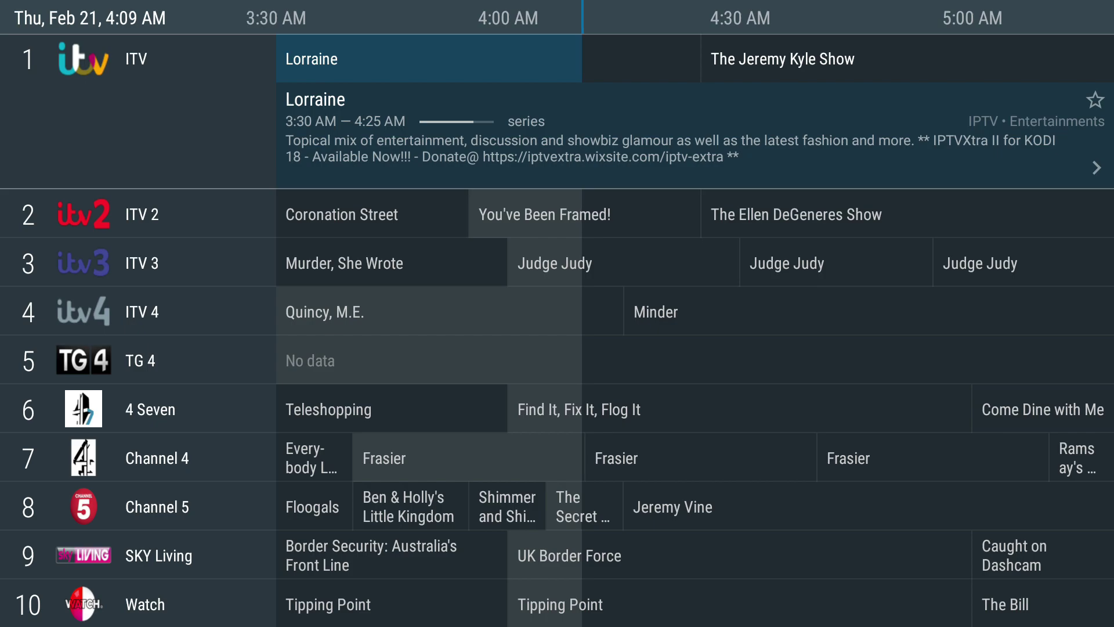
key(Down)
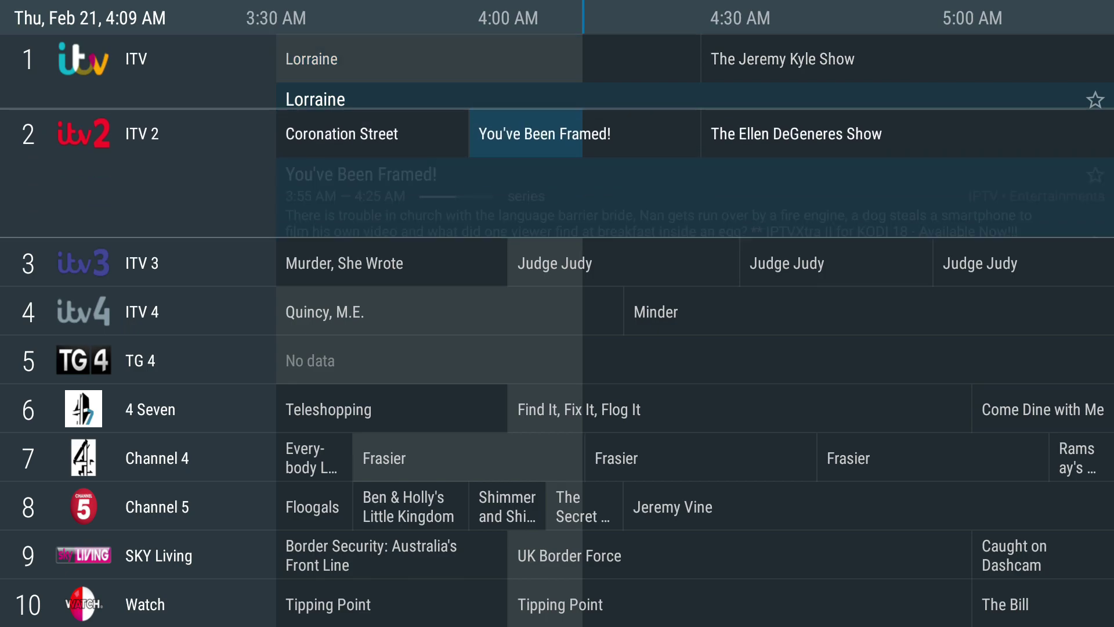
key(Down)
key(Down)
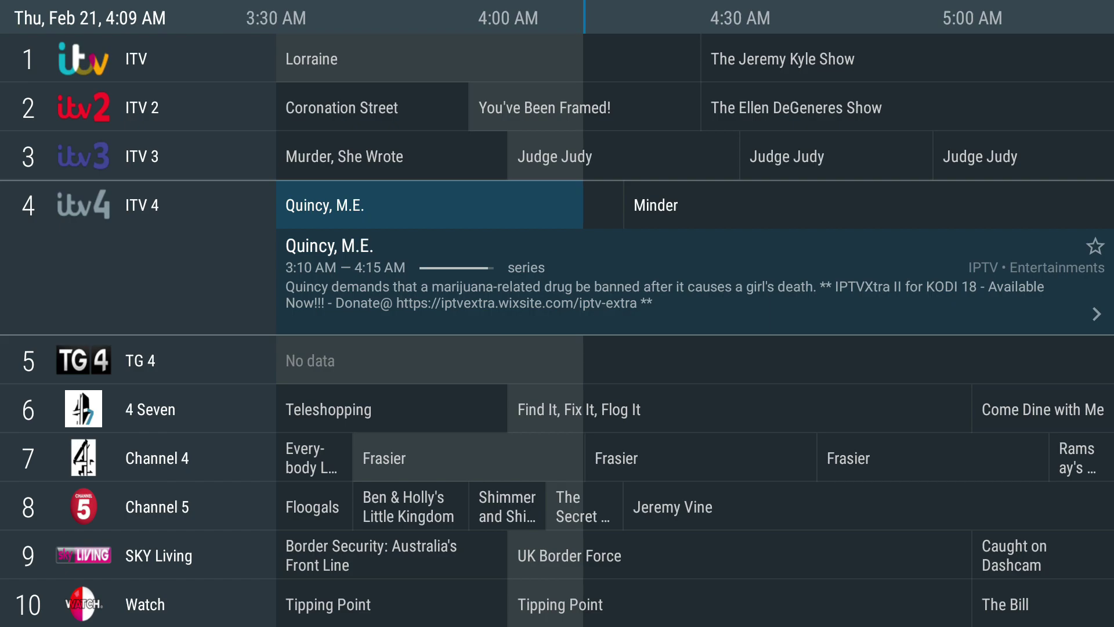
key(Down)
key(Down)
key(Down)
key(Down)
key(Down)
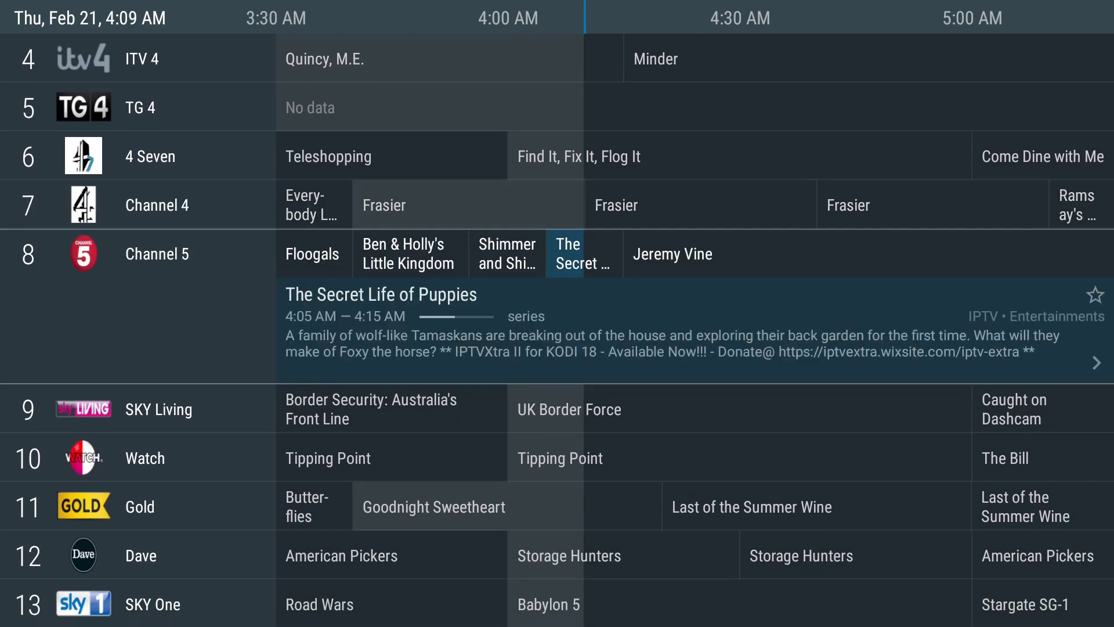
key(Down)
key(Left)
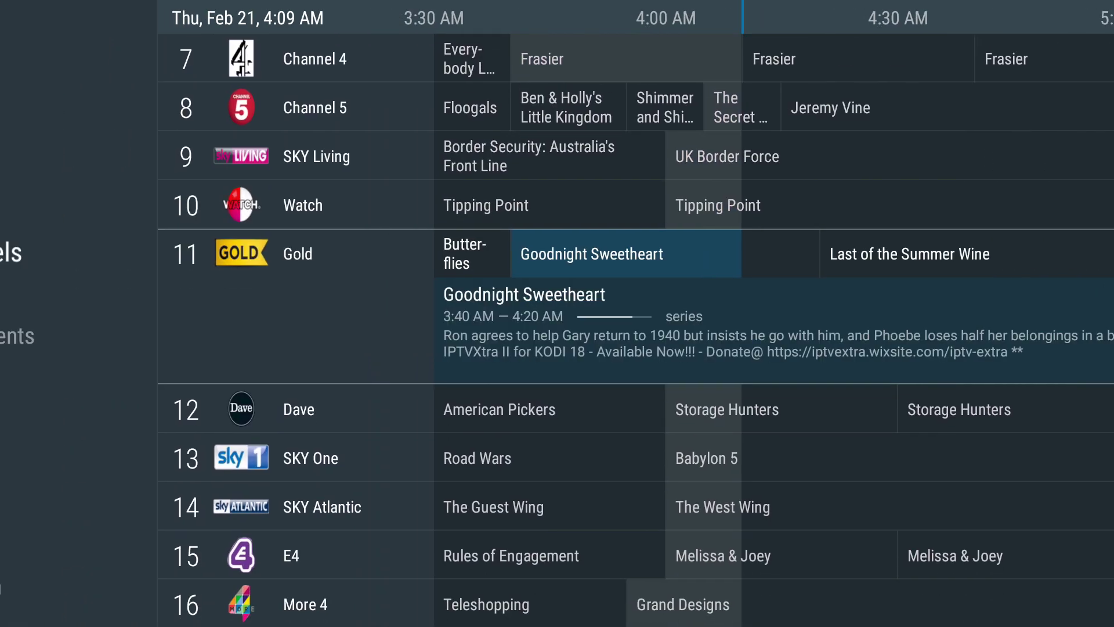
Step: Step down the channel groups past Favorites, Entertainments, Cinema, Sports and Kids to Music
key(Down)
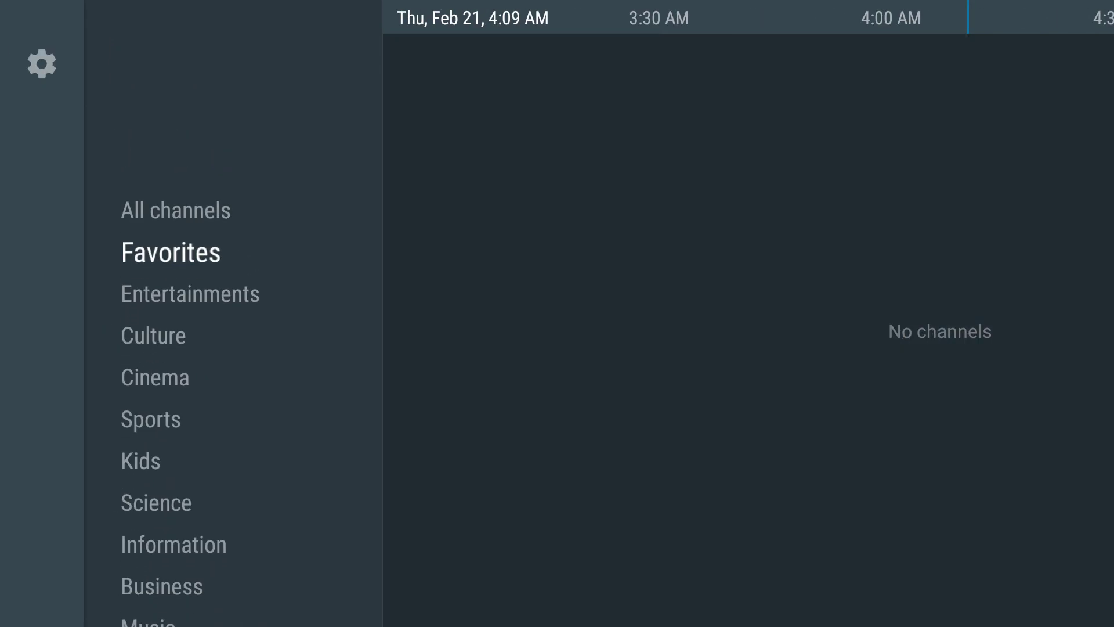
key(Down)
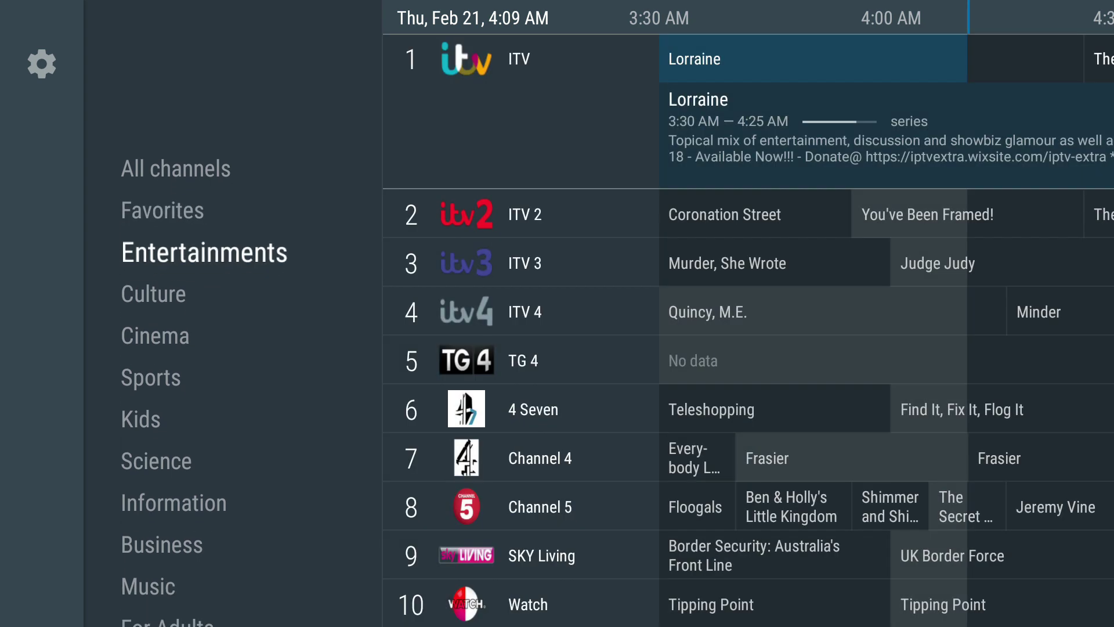
key(Down)
key(Down)
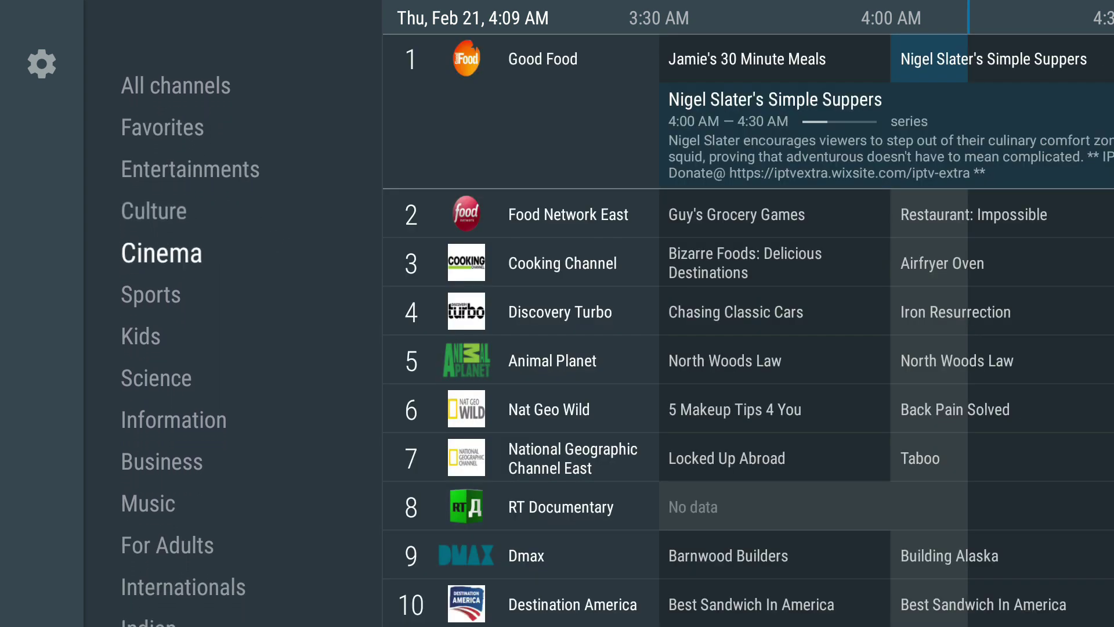
key(Down)
key(Down)
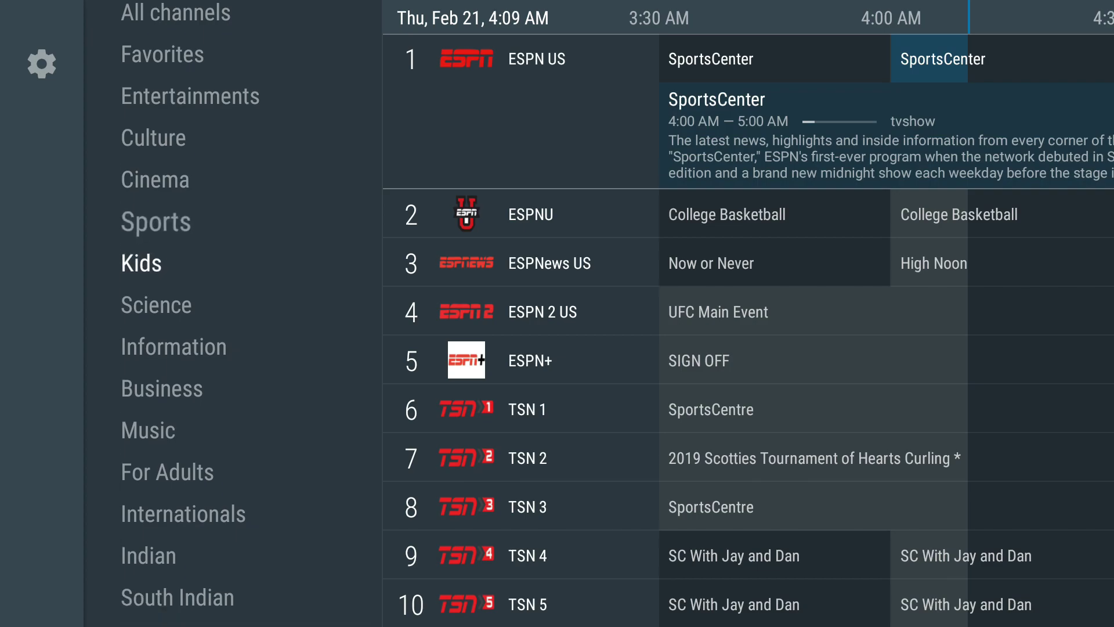
key(Down)
key(Down)
key(Down)
key(Down)
key(Down)
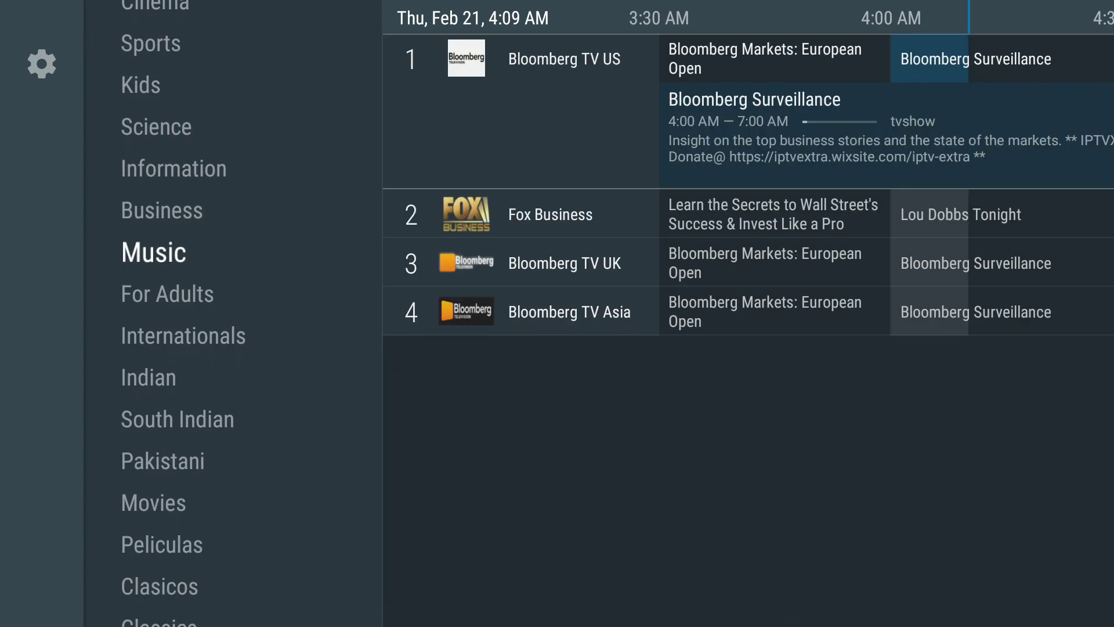
key(Down)
key(Down)
key(Down)
key(Down)
key(Down)
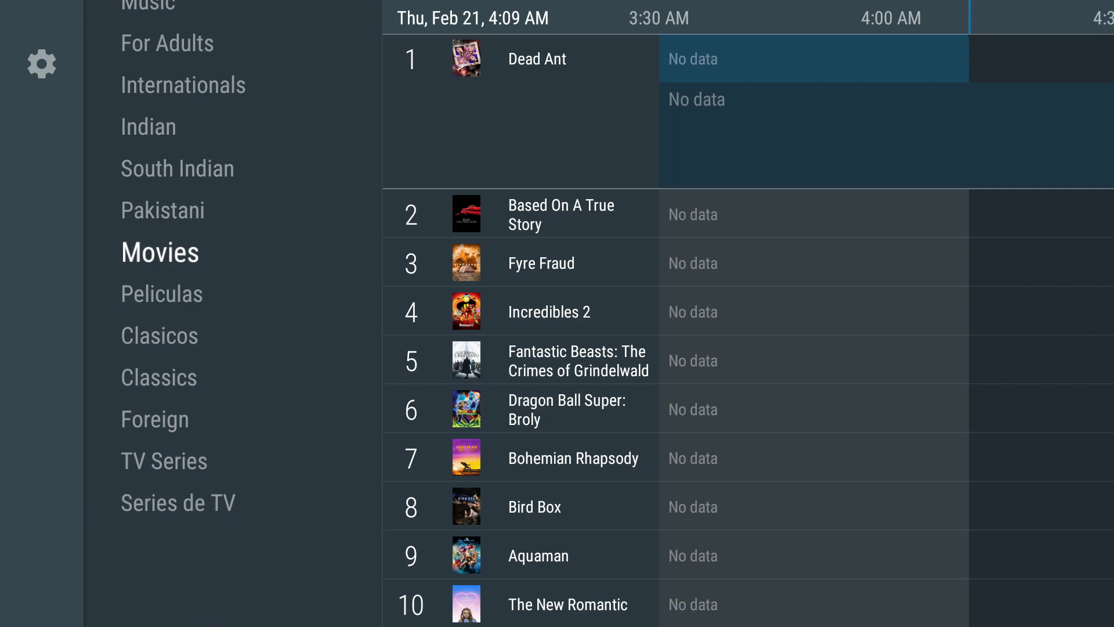
Step: View the Movies listings, then return to the group list and move up toward All channels
key(Right)
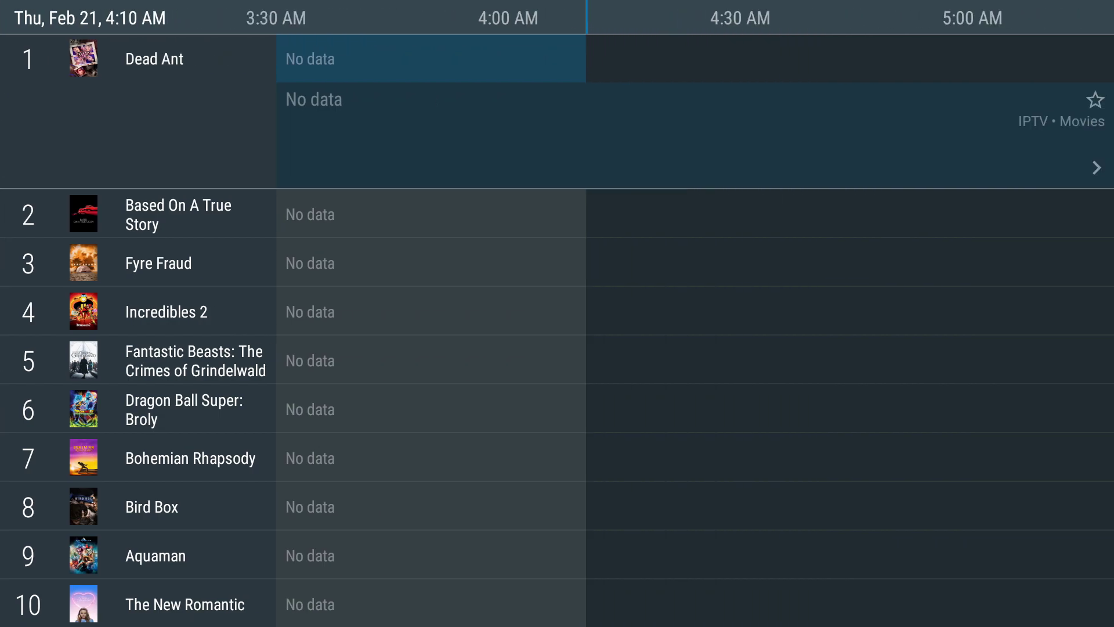
key(Left)
key(Up)
key(Up)
key(Up)
key(Up)
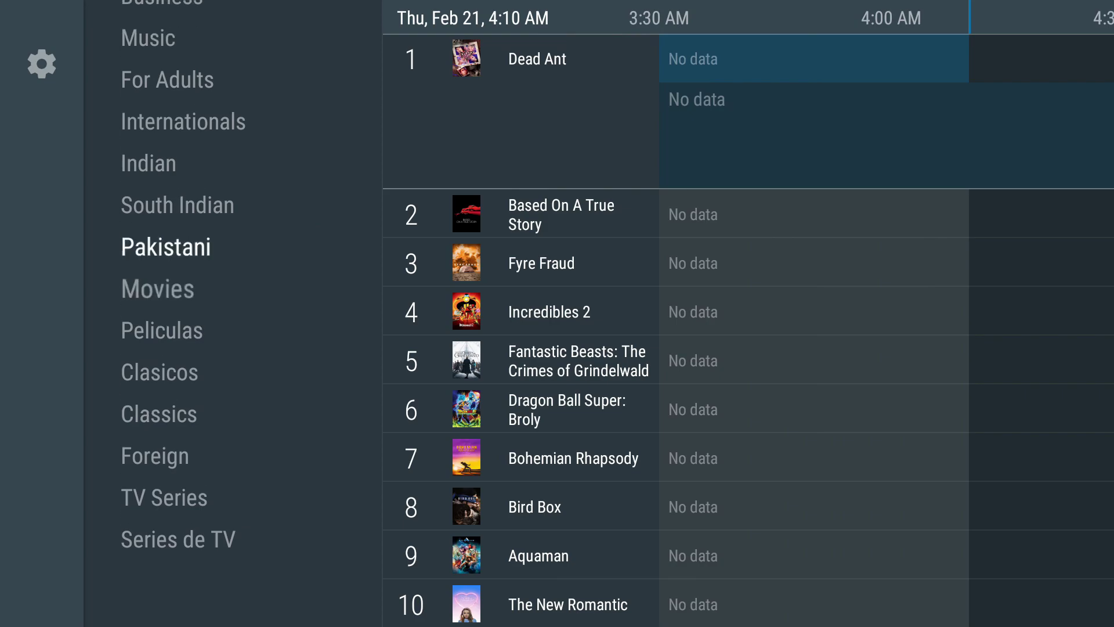
key(Up)
key(Up)
key(Up)
key(Up)
key(Up)
key(Up)
key(Up)
key(Up)
key(Up)
key(Up)
key(Up)
key(Up)
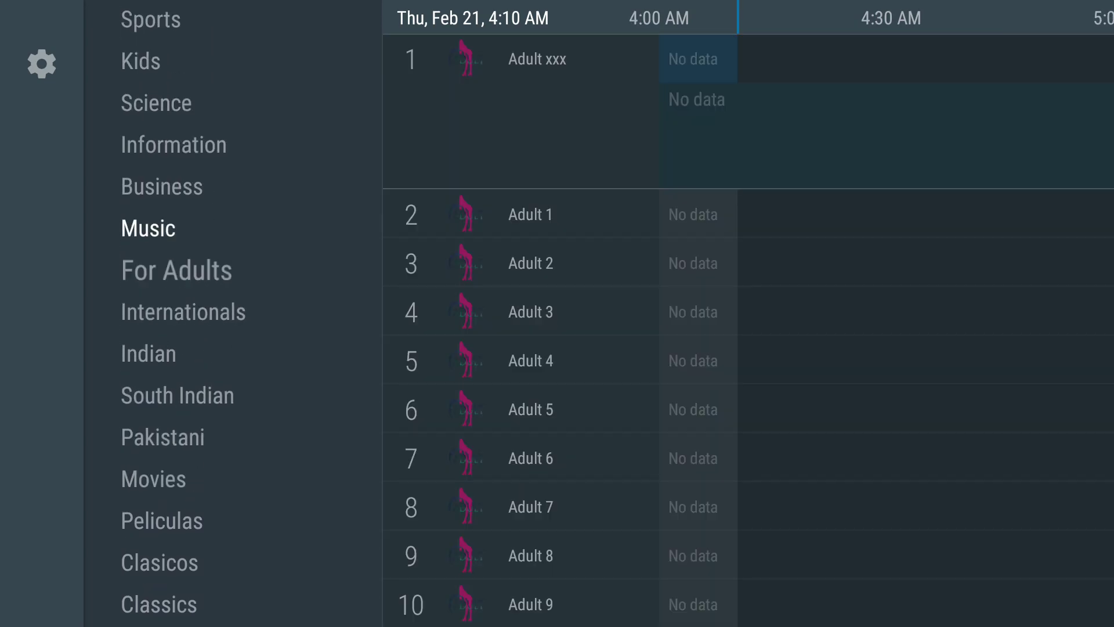
Step: Load the All channels guide and check ITV's favourites options, closing them without changes
key(Right)
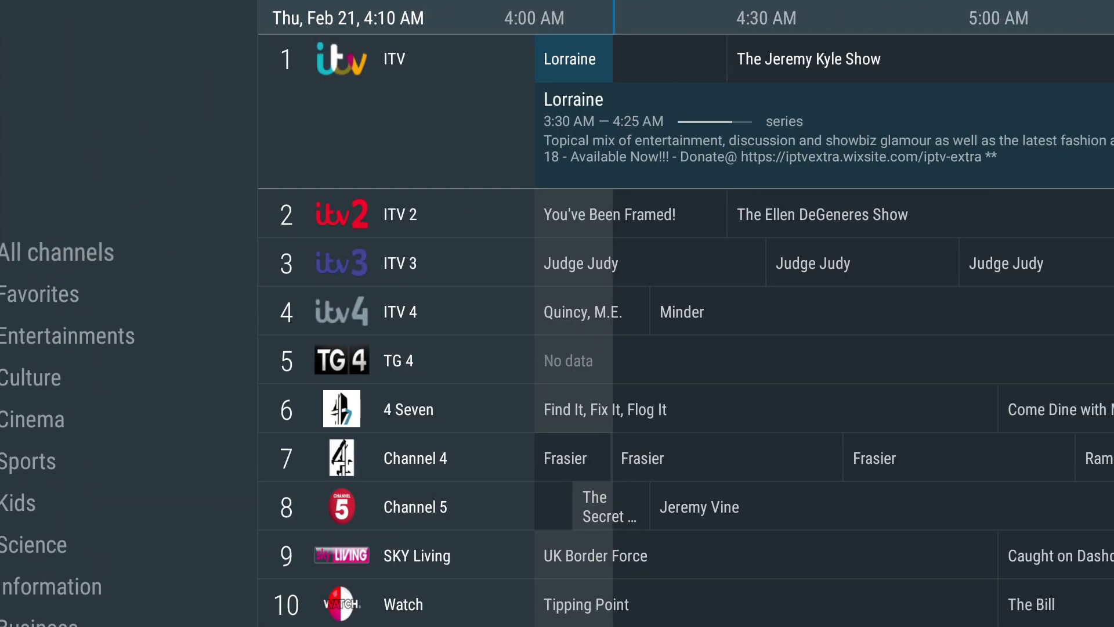
key(Right)
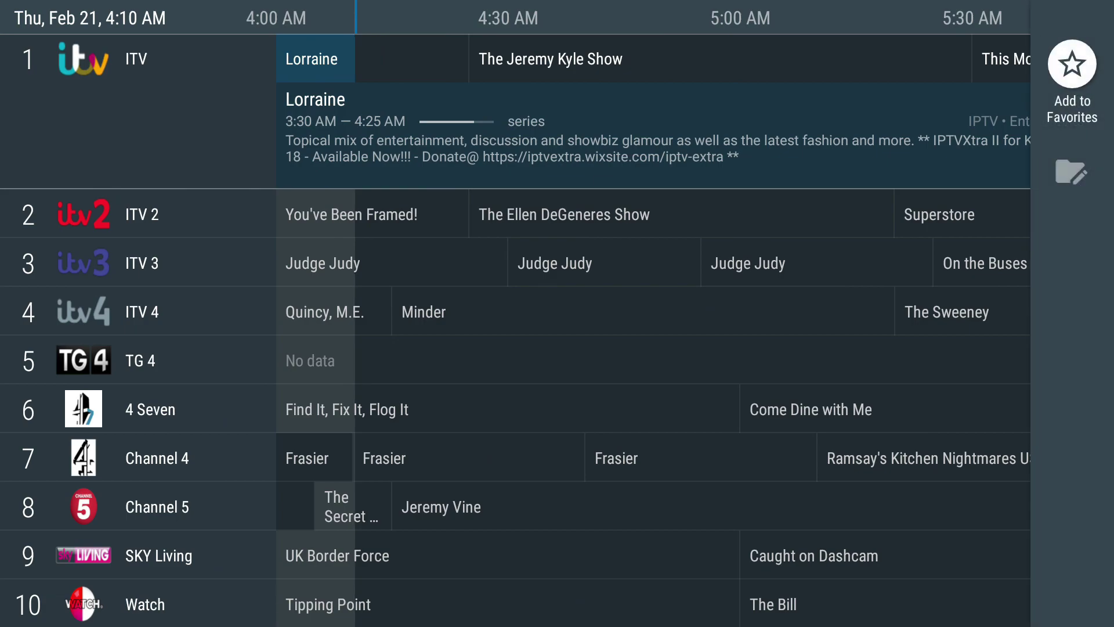
key(Left)
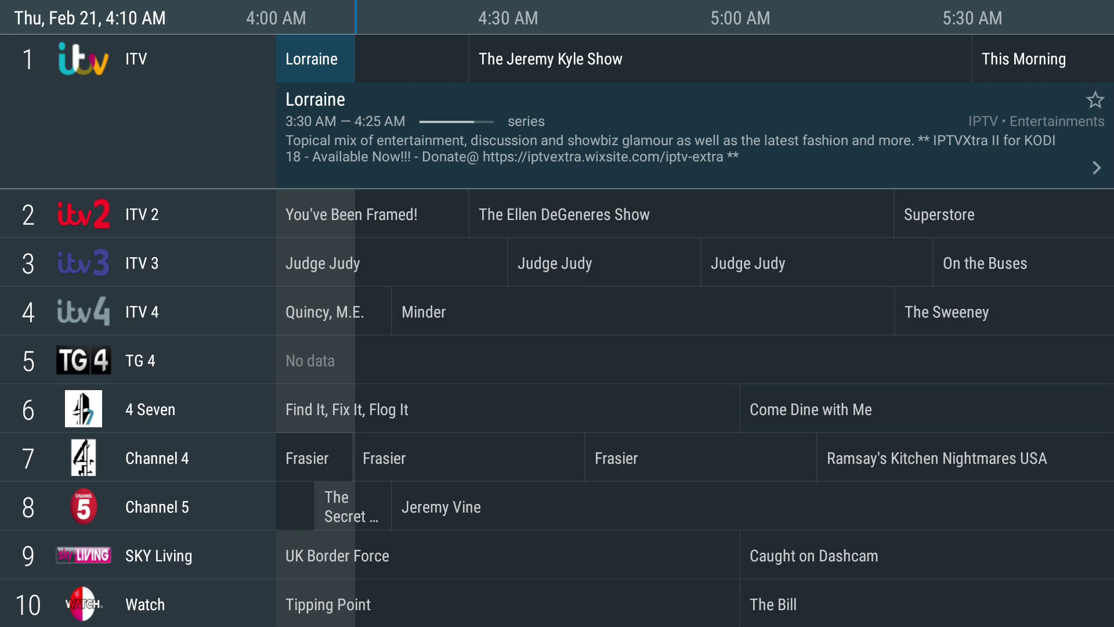
Step: Scroll down the guide past SKY Atlantic and RTE TWO to 5 USA
key(Down)
key(Down)
key(Down)
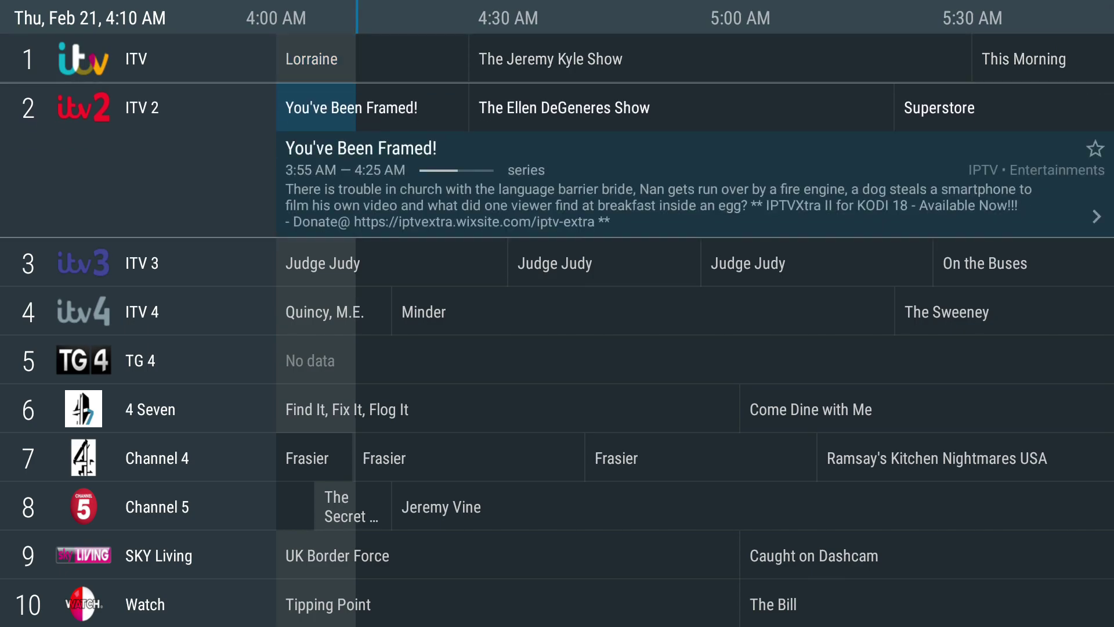
key(Down)
key(Down)
key(Down)
key(Down)
key(Down)
key(Down)
key(Down)
key(Down)
key(Down)
key(Down)
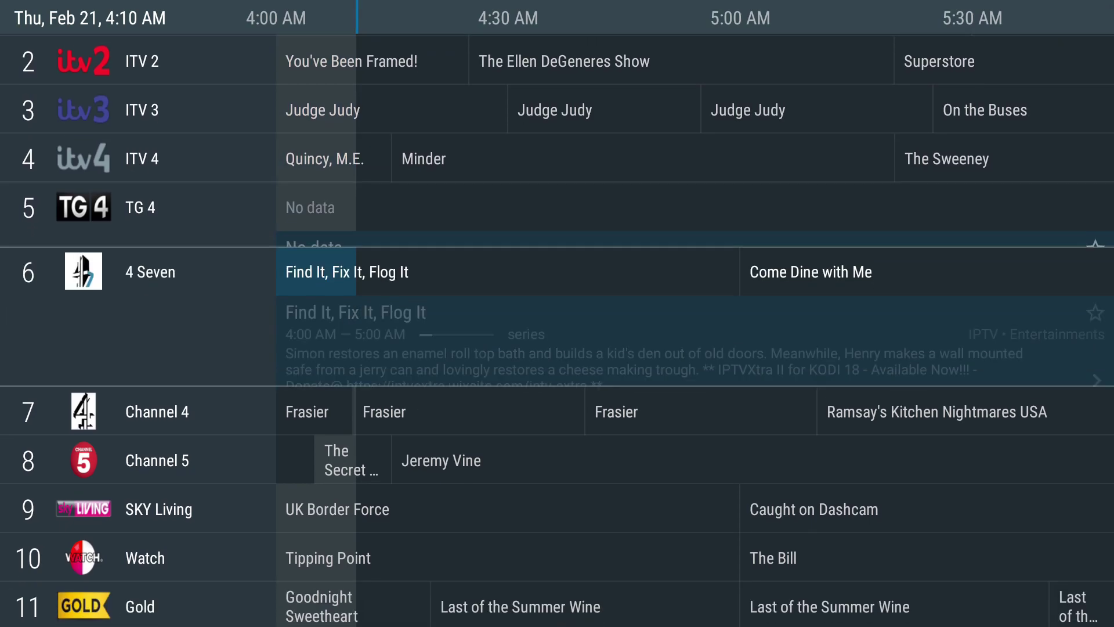
key(Down)
key(Down)
key(Down)
key(Down)
key(Down)
key(Down)
key(Down)
key(Down)
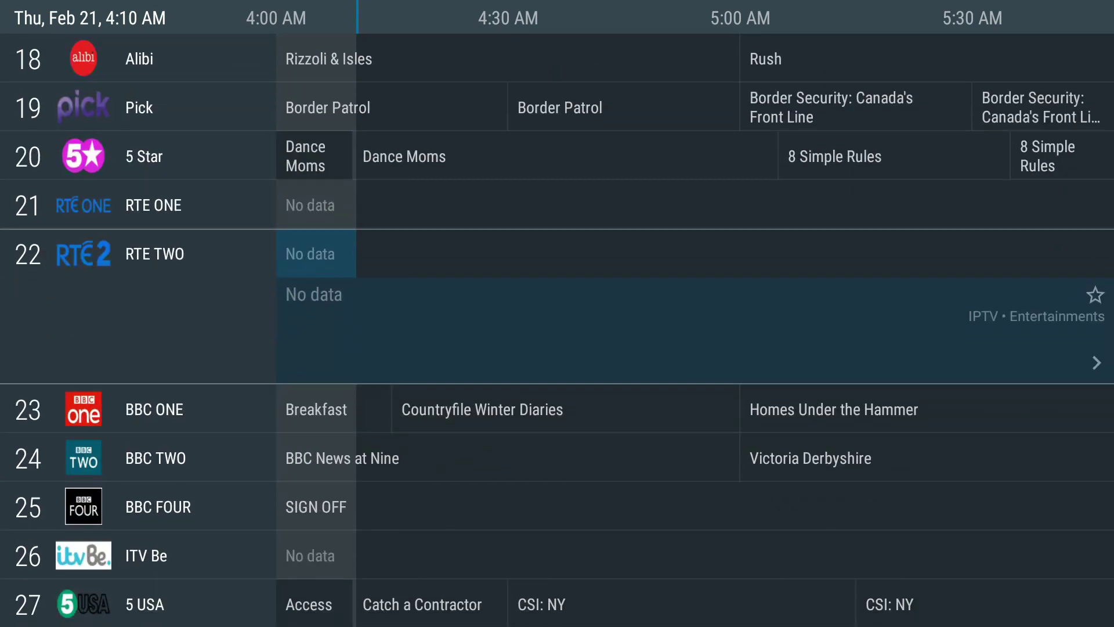
key(Down)
key(Down)
key(Down)
key(Down)
key(Down)
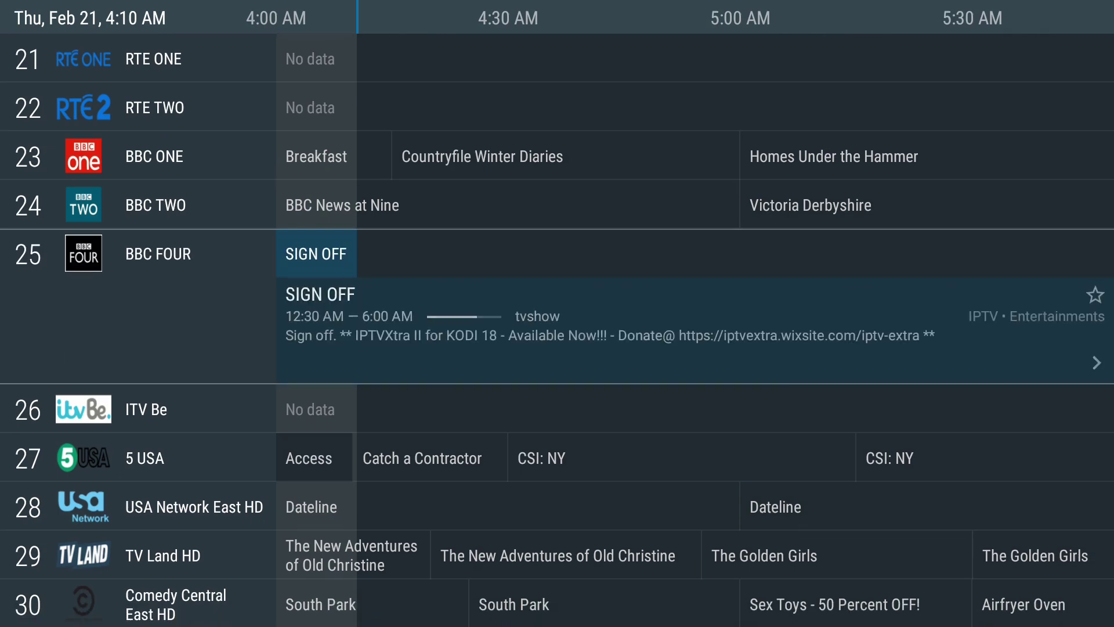
Step: Move down from 5 USA to show Dateline's details on USA Network East HD (channel 28)
key(Down)
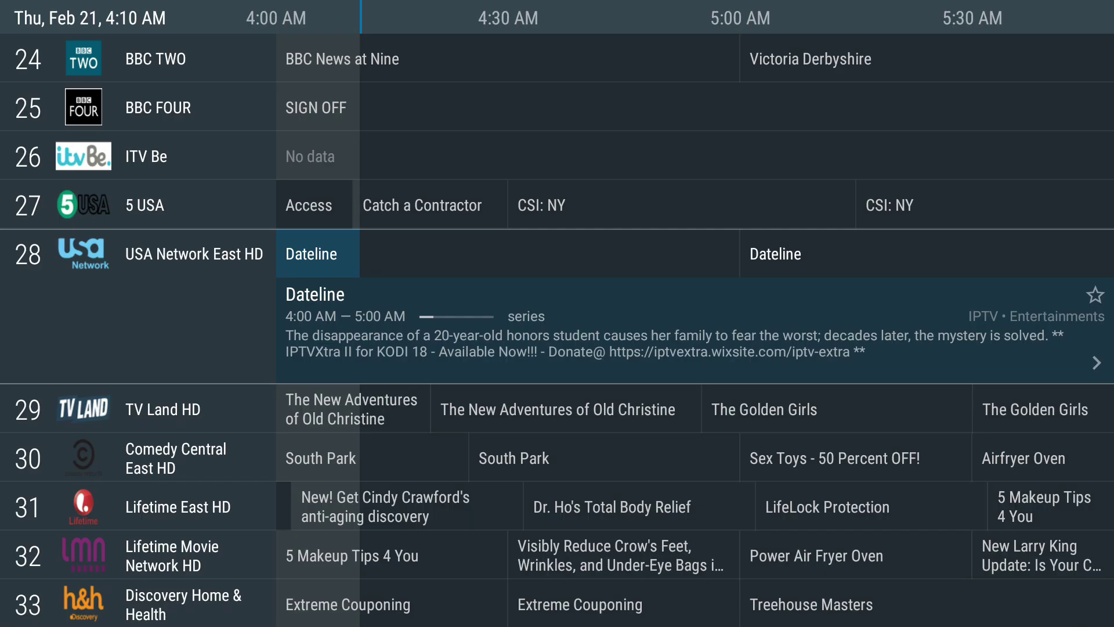
Step: Scroll the guide down past Restaurant: Impossible and A&E East to Syfy, then back up to ITV
key(Down)
key(Down)
key(Down)
key(Down)
key(Down)
key(Down)
key(Down)
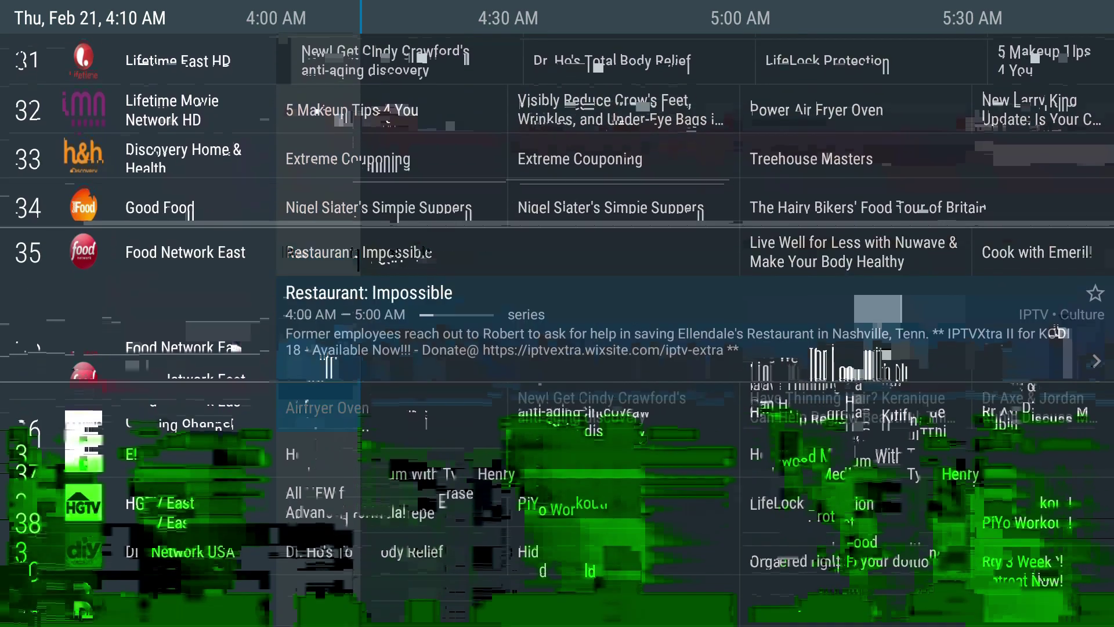
key(Down)
key(Down)
key(Down)
key(Down)
key(Down)
key(Down)
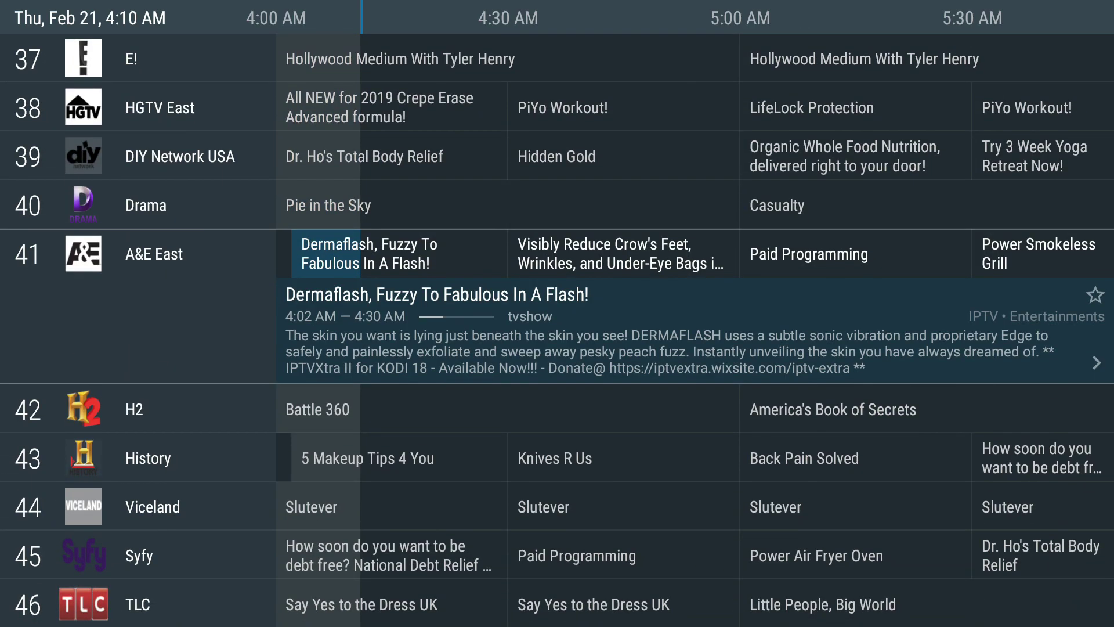
key(Down)
key(Down)
key(Down)
key(Down)
key(Up)
key(Up)
key(Up)
key(Up)
key(Up)
key(Up)
key(Up)
key(Up)
key(Up)
key(Up)
key(Up)
key(Up)
key(Up)
key(Up)
key(Up)
key(Up)
key(Up)
key(Up)
key(Up)
key(Up)
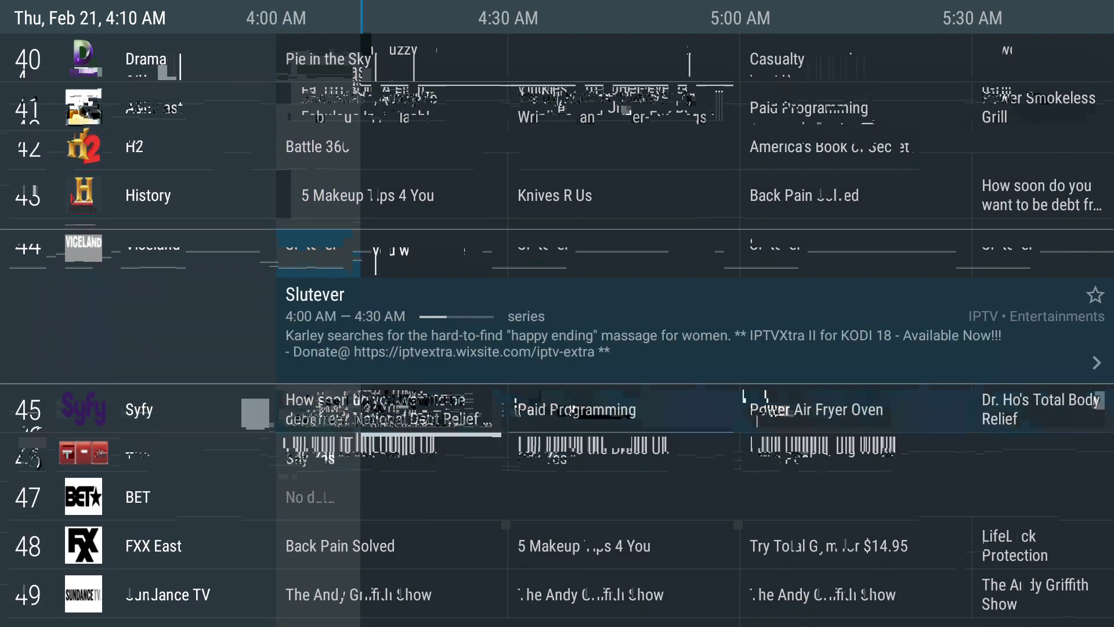
key(Up)
key(Up)
key(Up)
key(Up)
key(Up)
key(Up)
key(Up)
key(Up)
key(Up)
key(Up)
key(Up)
key(Up)
key(Up)
key(Up)
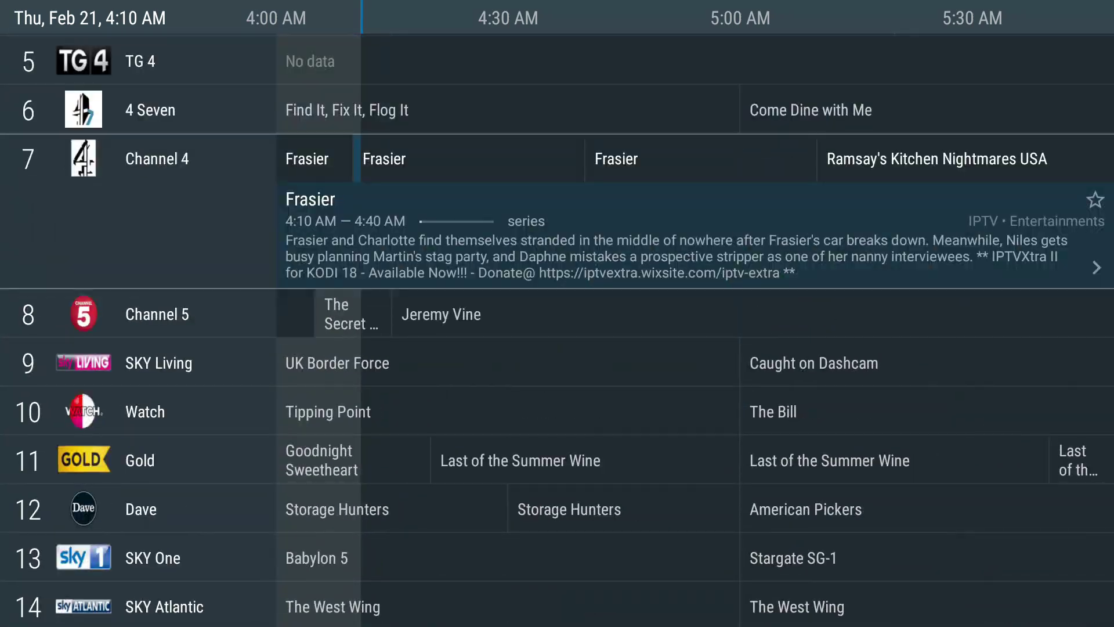
Step: View the Entertainments and Culture channel groups
key(Left)
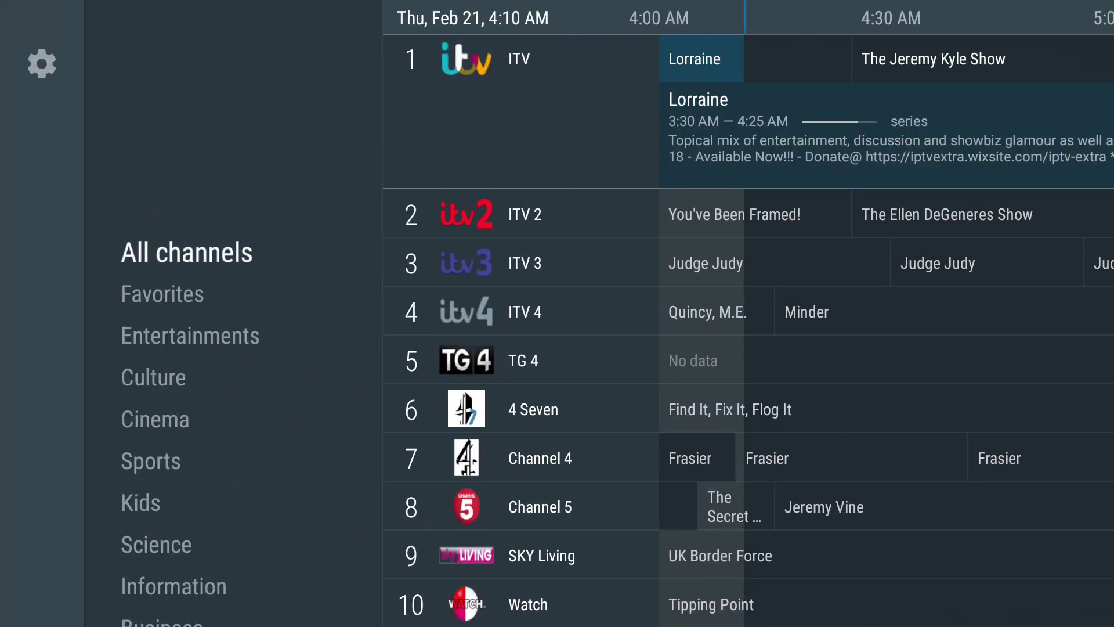
key(Down)
key(Down)
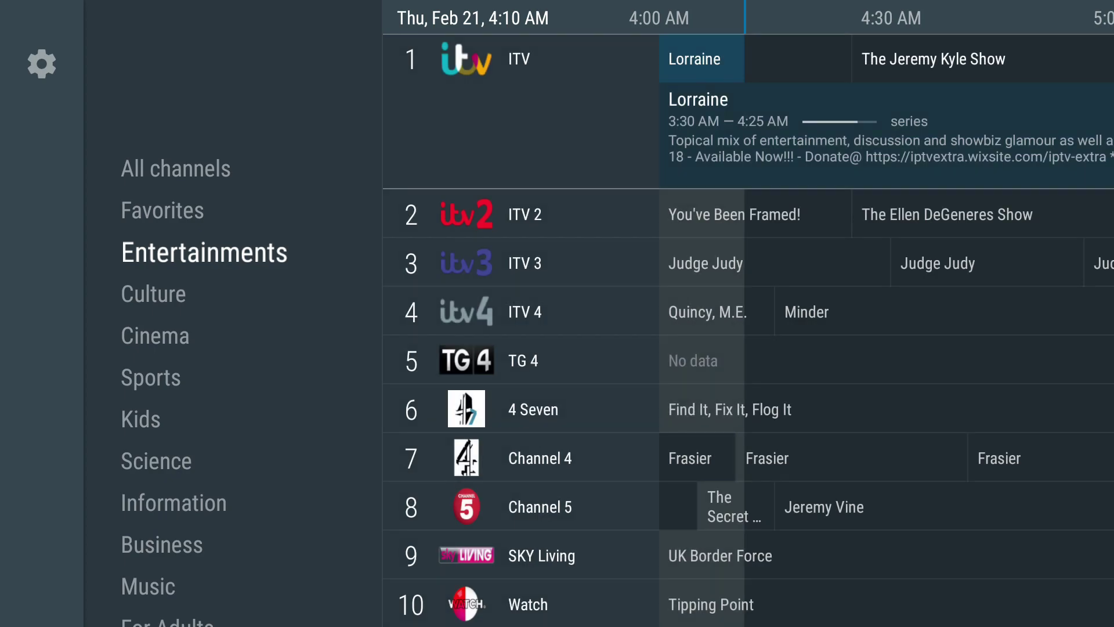
key(Down)
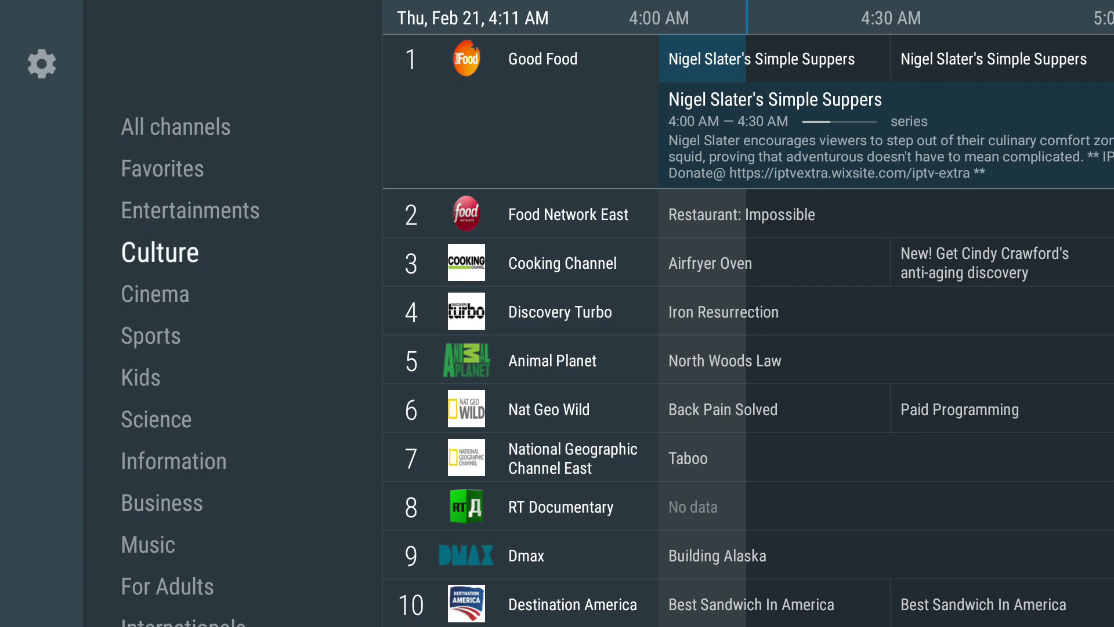
Step: Return to the All channels guide and step down past 4 Seven to Frasier on Channel 4
key(Up)
key(Up)
key(Up)
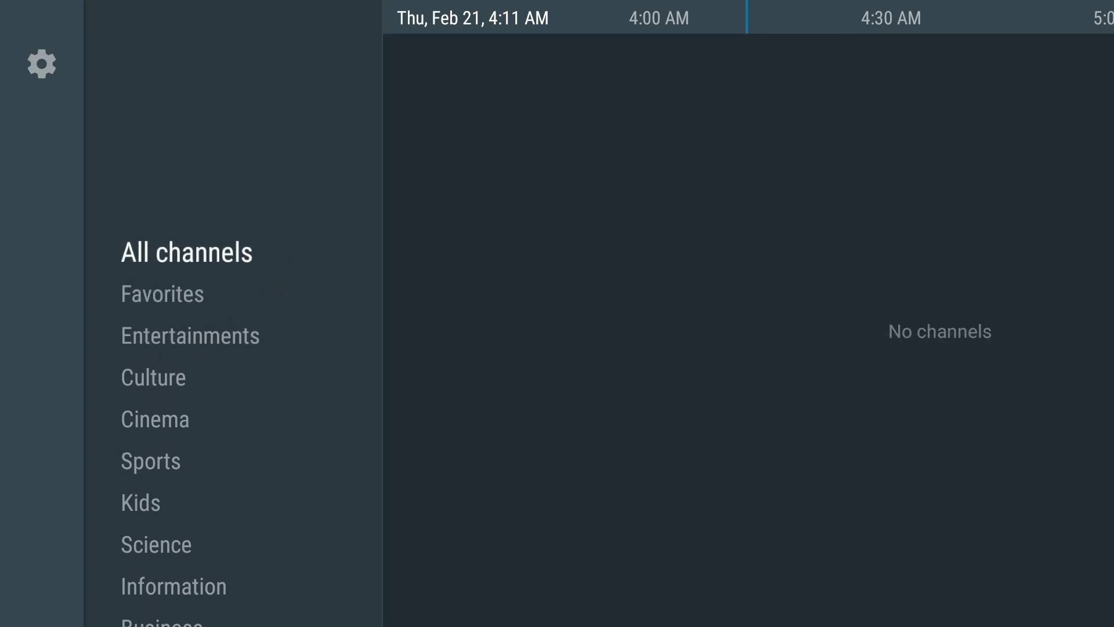
key(Right)
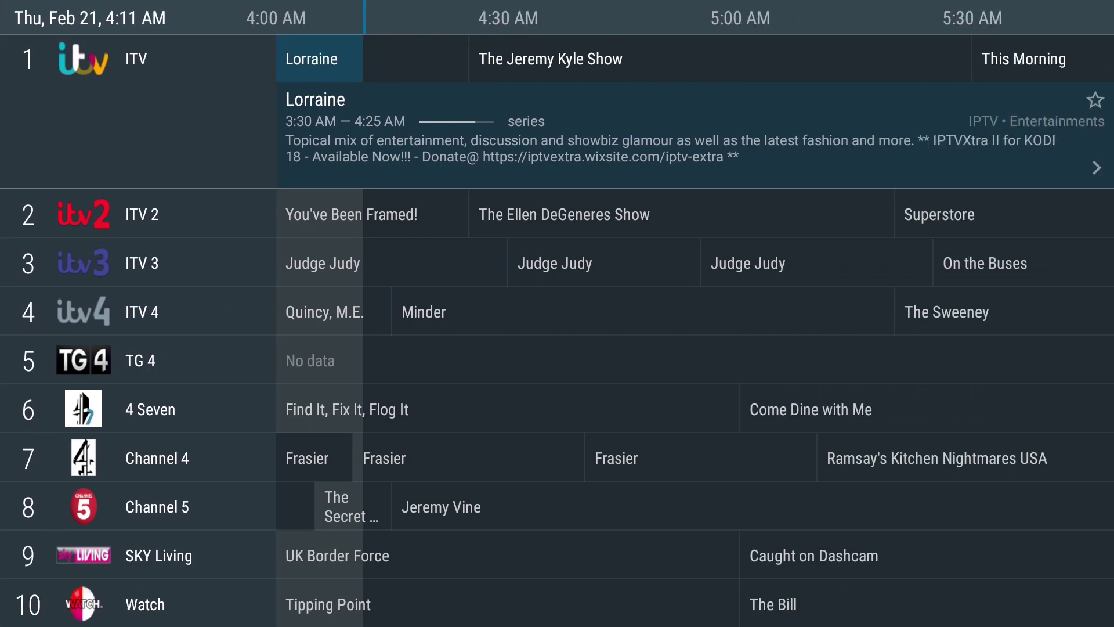
key(Down)
key(Down)
key(Down)
key(Down)
key(Down)
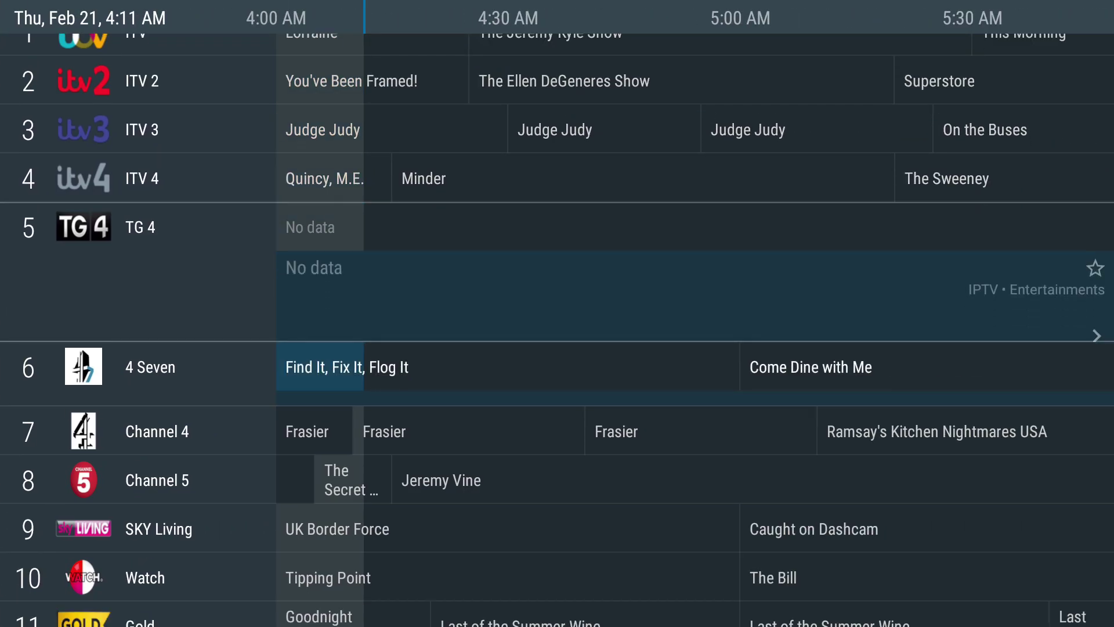
key(Down)
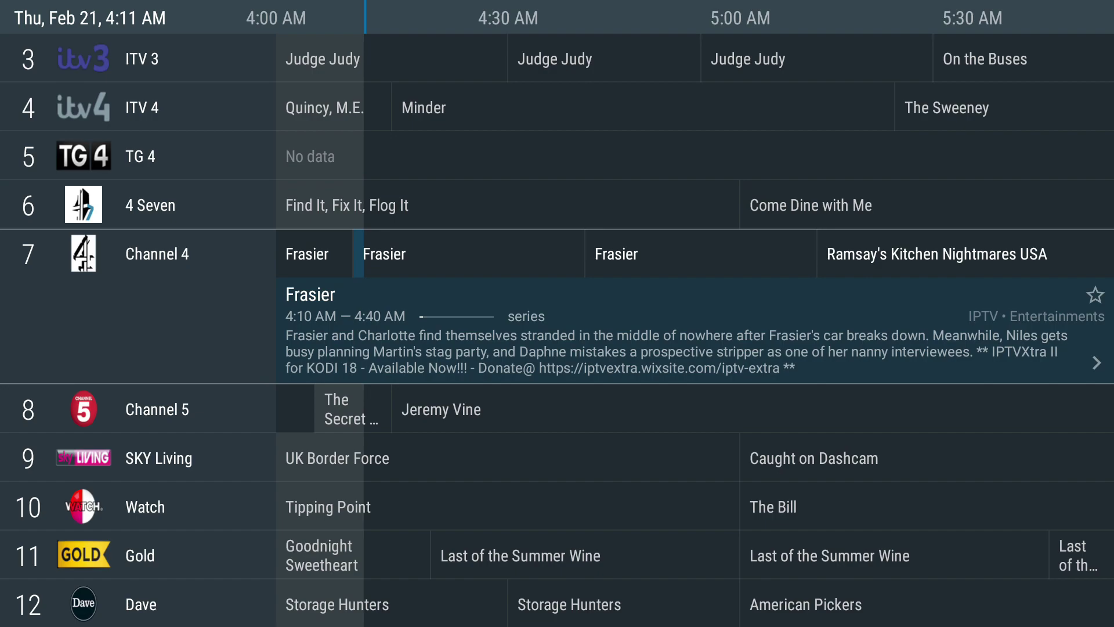